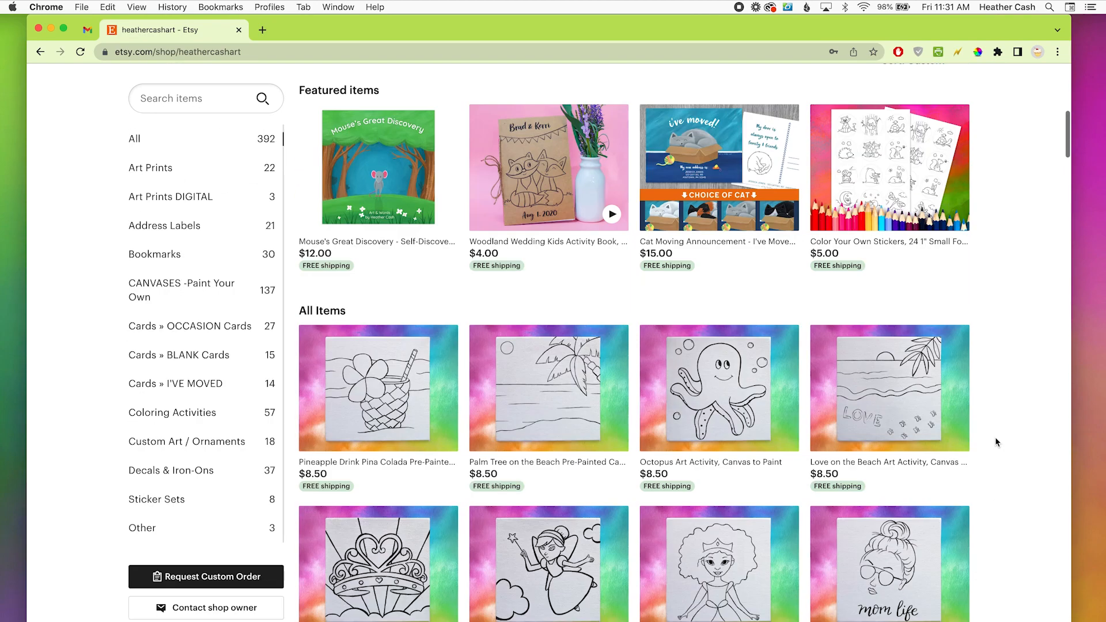
Look through an example shop's listings and the seller FAQ on fees, payments and seller protection.
scroll(997, 442, "down", 15)
scroll(997, 443, "up", 3)
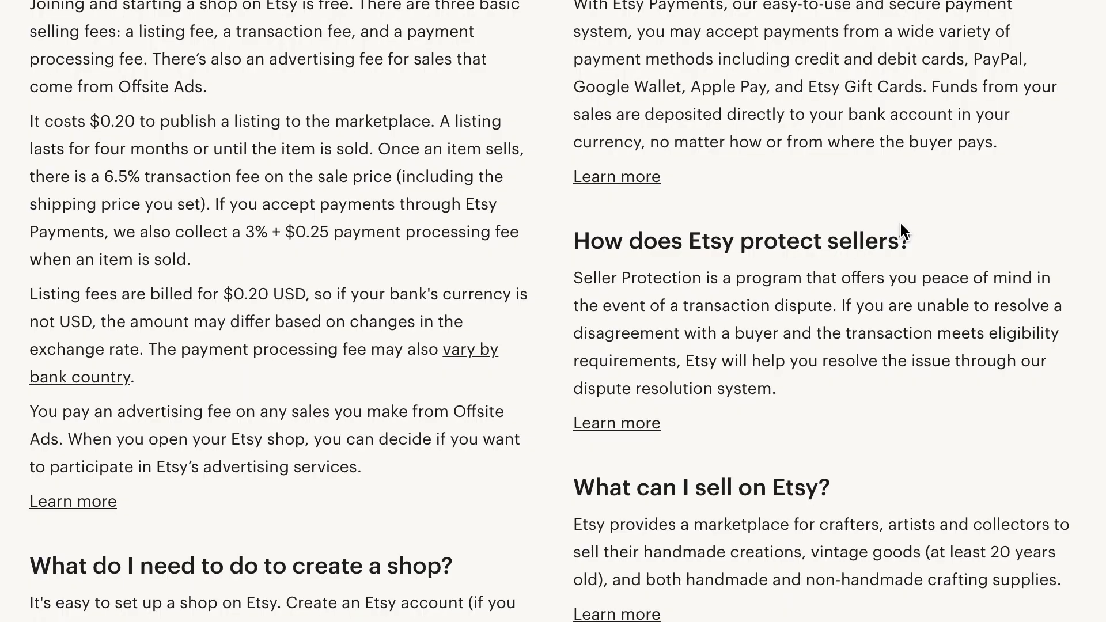
scroll(901, 224, "down", 3)
scroll(901, 221, "up", 1)
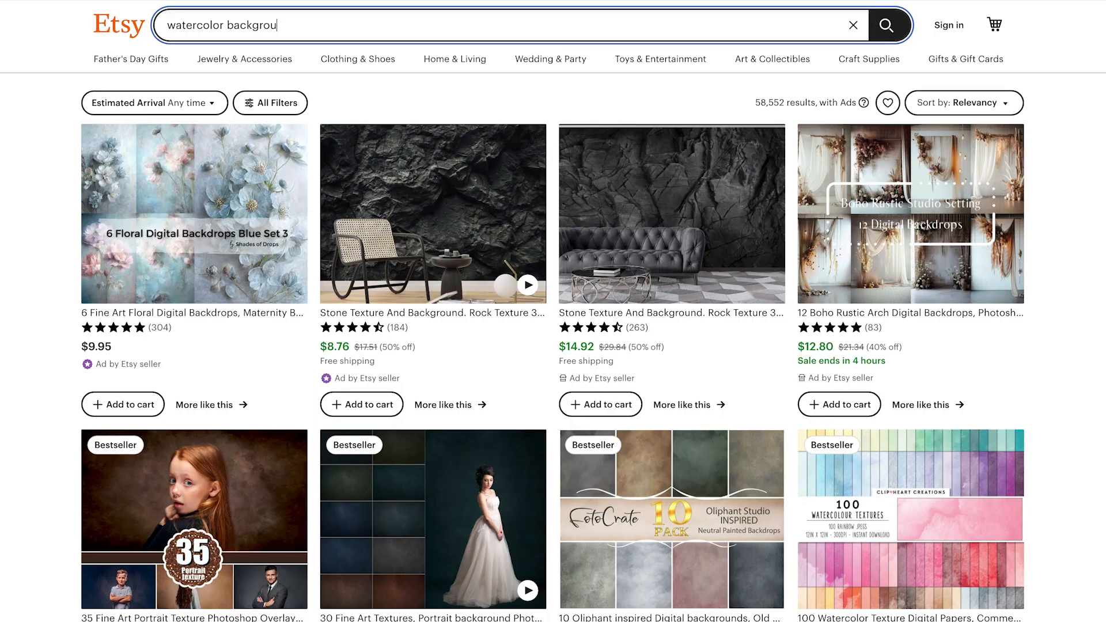
Search Etsy for "watercolor background" and browse the listings for comparable products.
type("und")
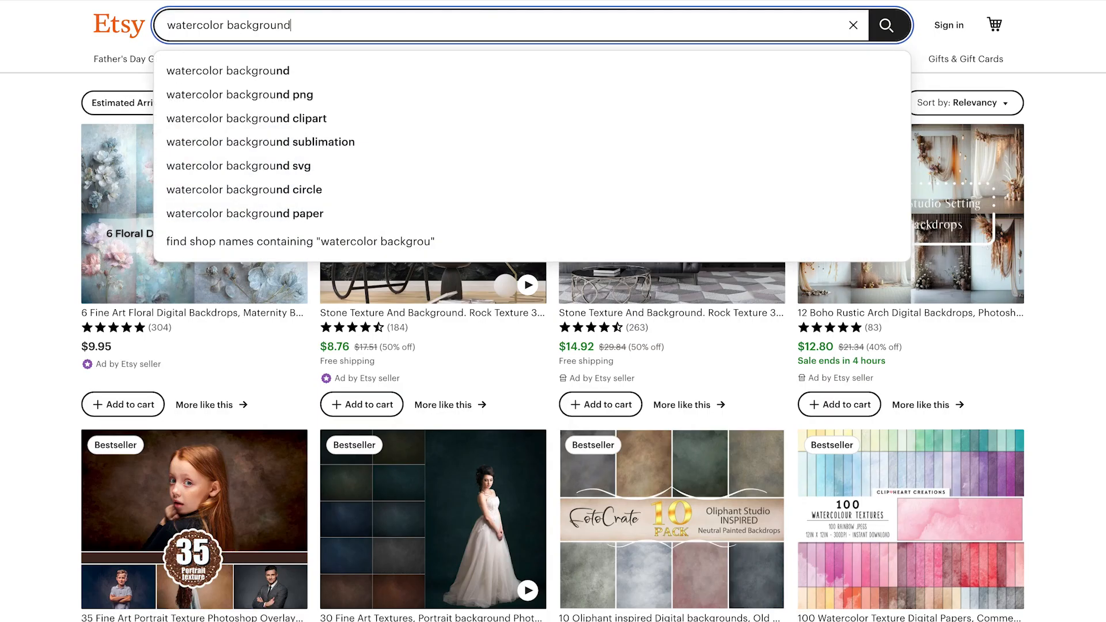
key("Return")
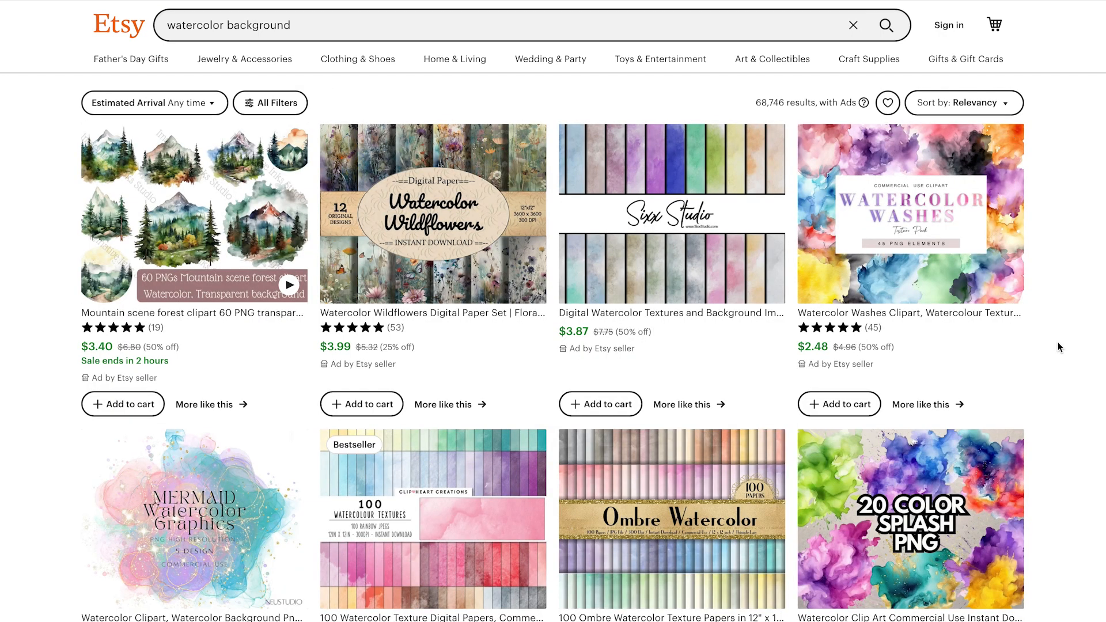
scroll(1075, 364, "down", 4)
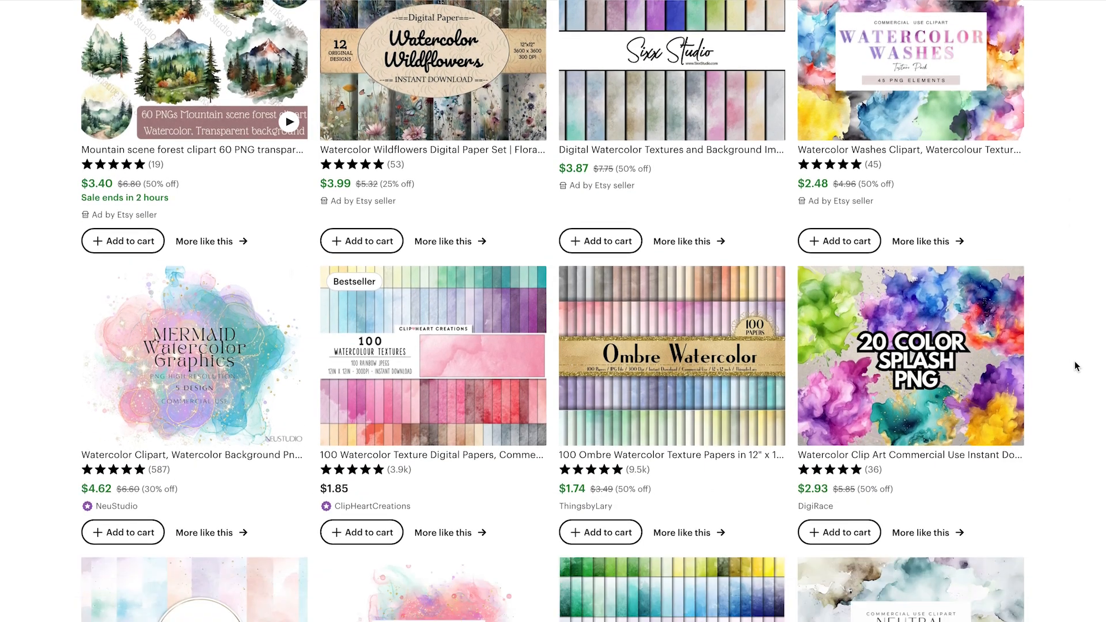
scroll(1075, 363, "down", 5)
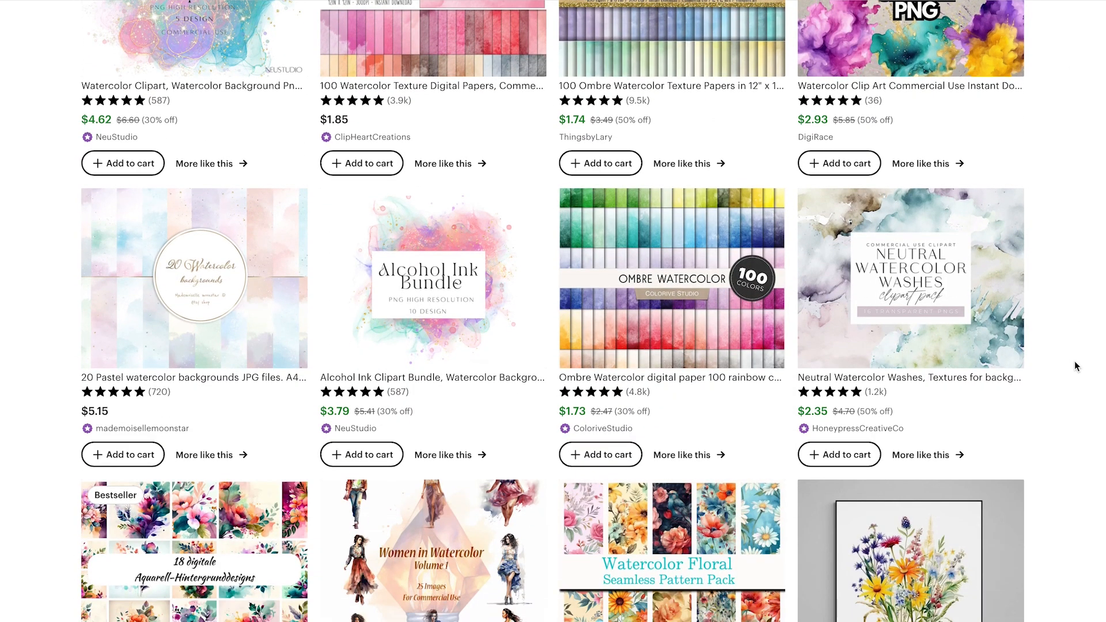
scroll(1074, 361, "down", 5)
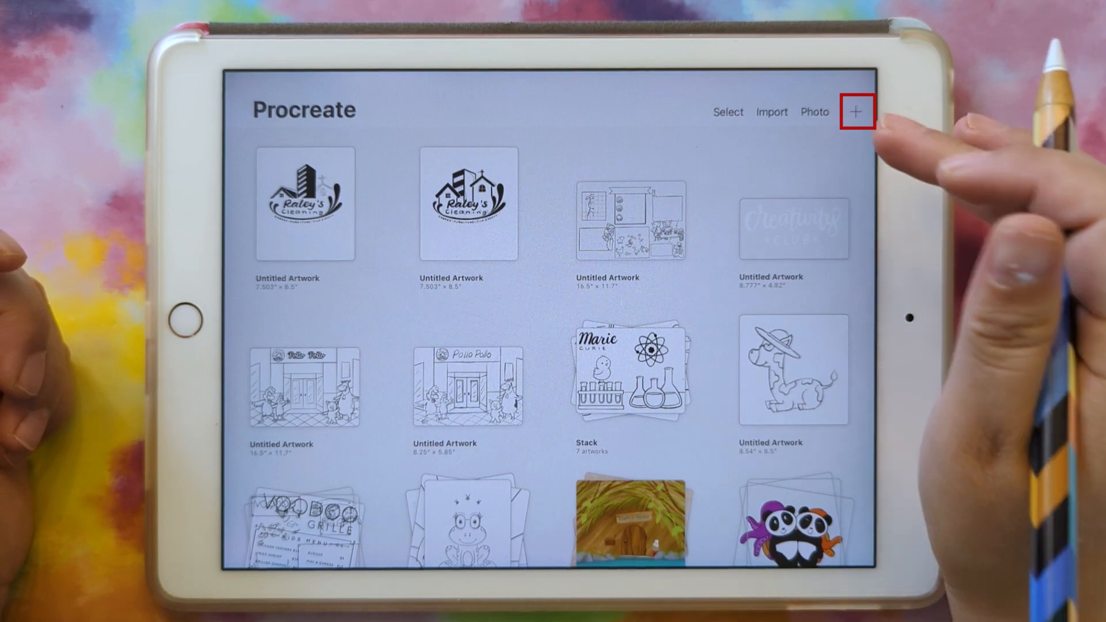
Switch to Procreate and create a custom canvas 16 inches wide and 16 inches high.
left_click(856, 112)
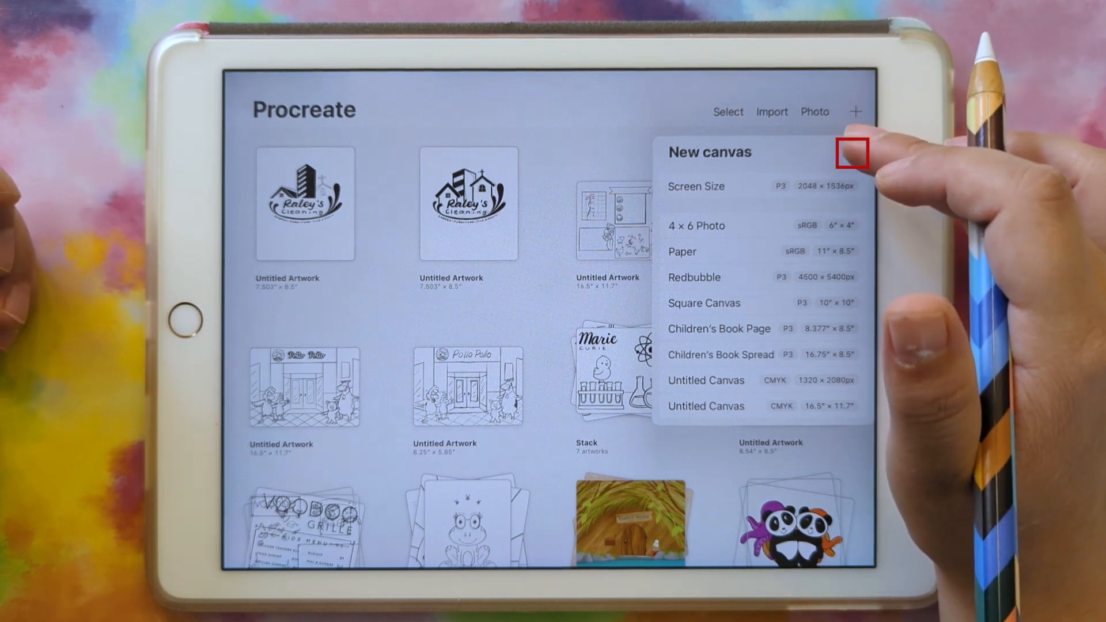
left_click(847, 153)
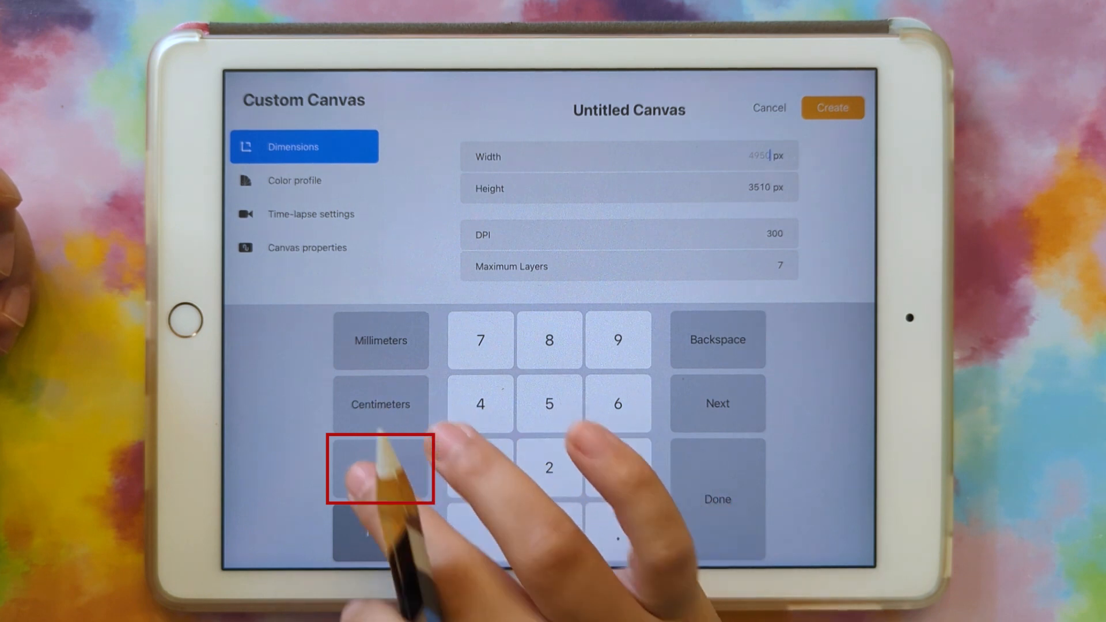
left_click(380, 468)
type("16")
left_click(718, 404)
type("16")
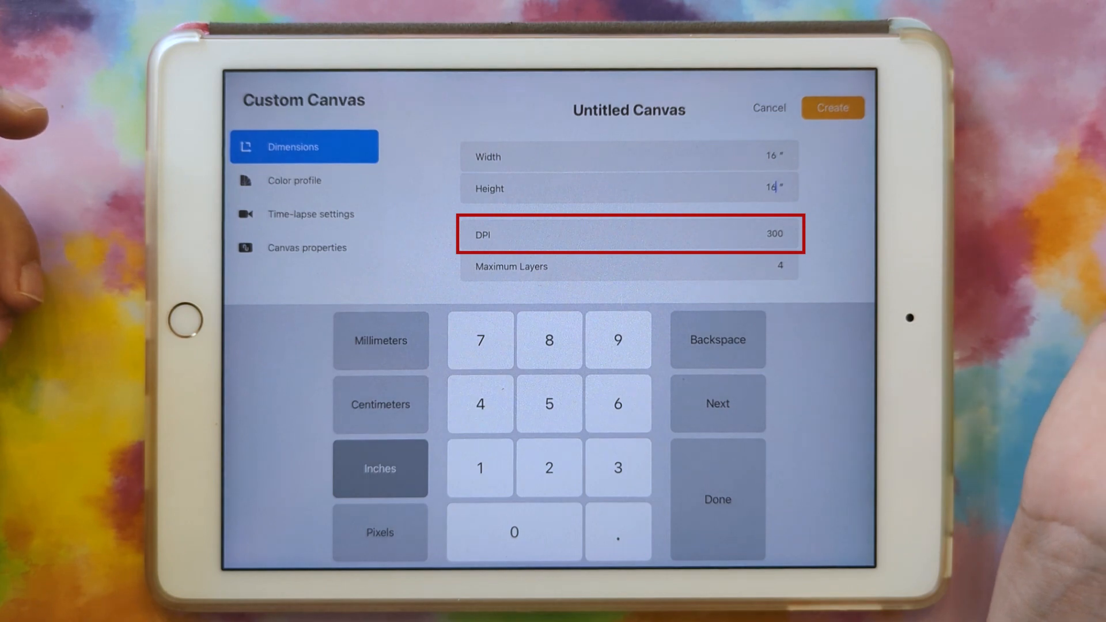
left_click(832, 107)
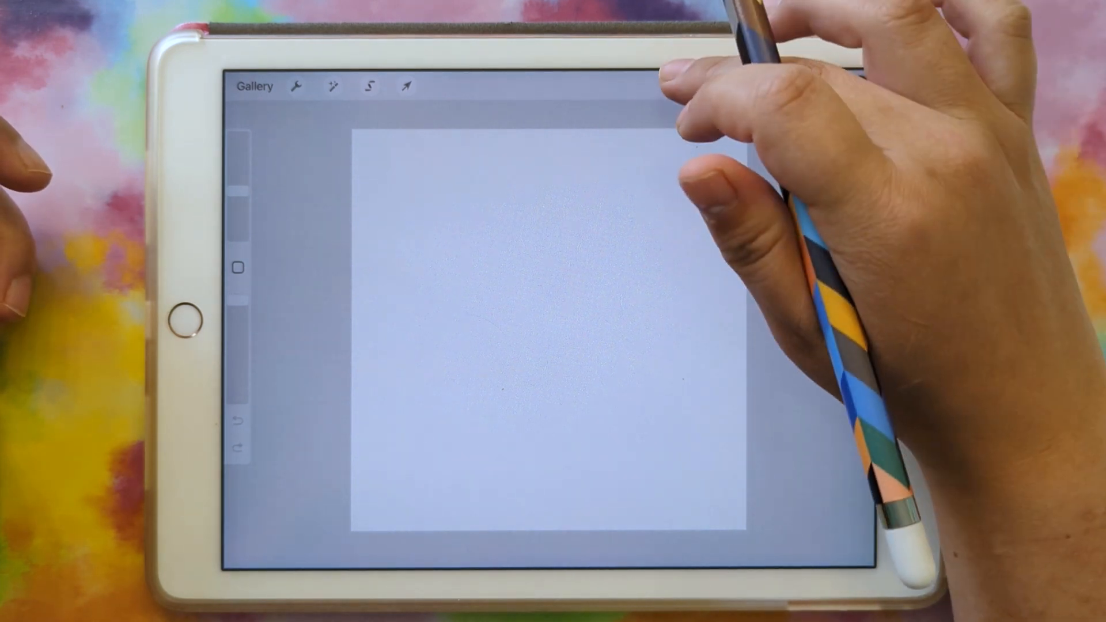
Choose a brush and a paint color for painting the blank canvas.
left_click(683, 86)
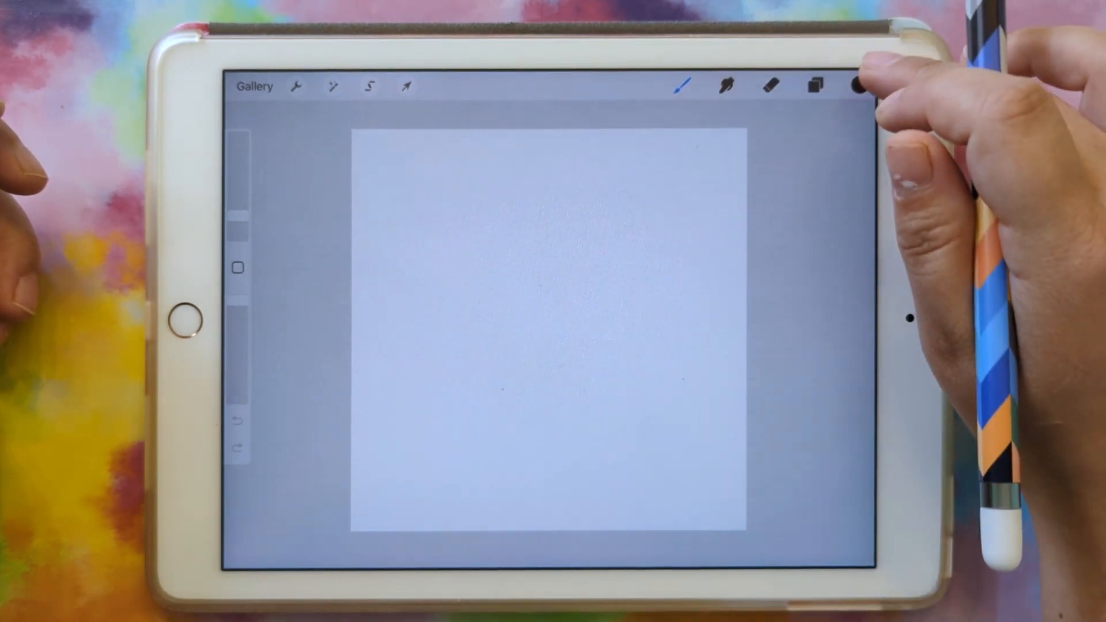
left_click(860, 85)
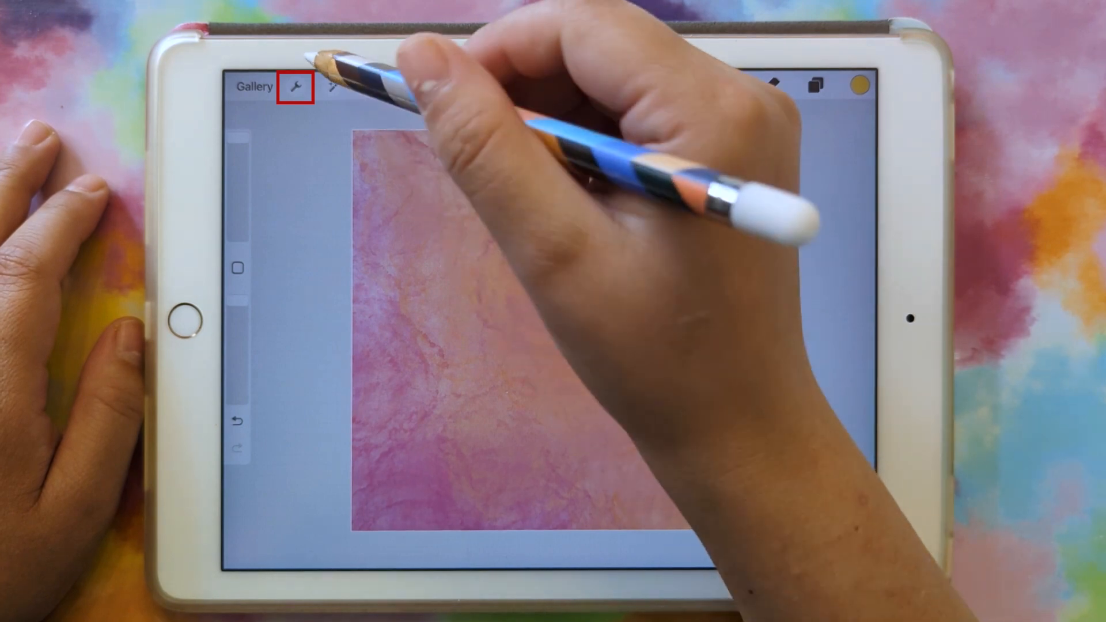
Export the painted texture as a JPEG and save the image to the device.
left_click(295, 85)
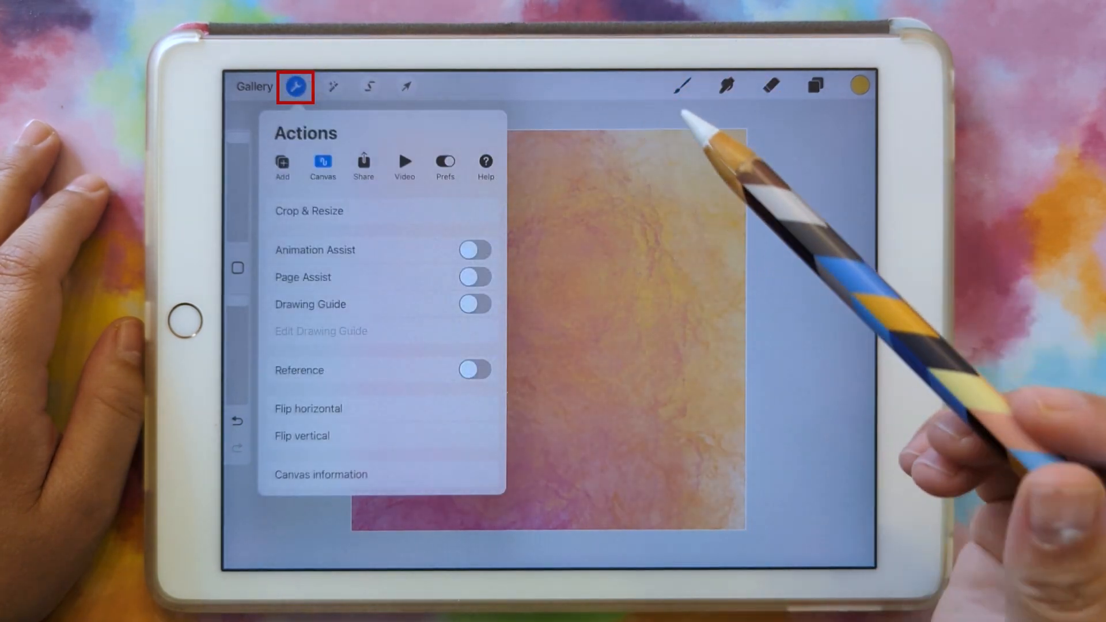
left_click(363, 164)
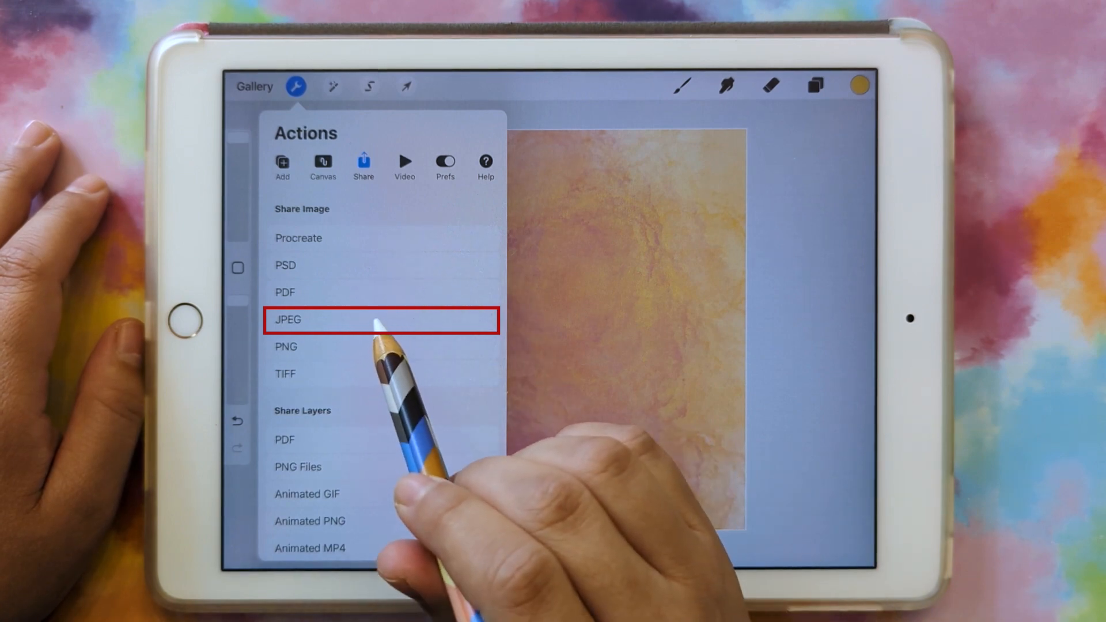
left_click(376, 320)
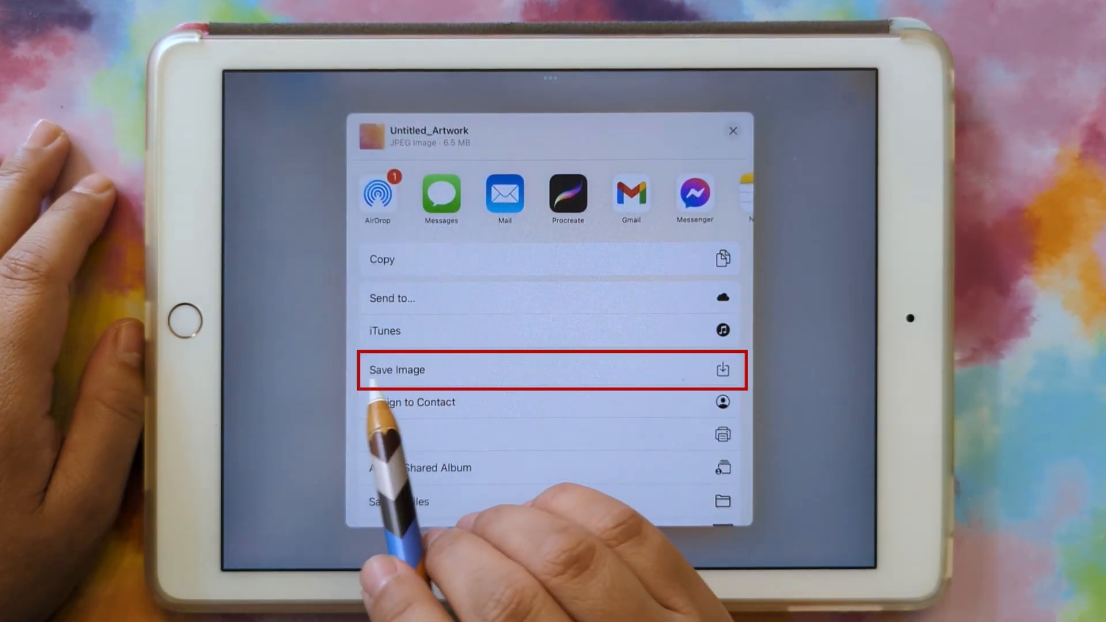
left_click(582, 375)
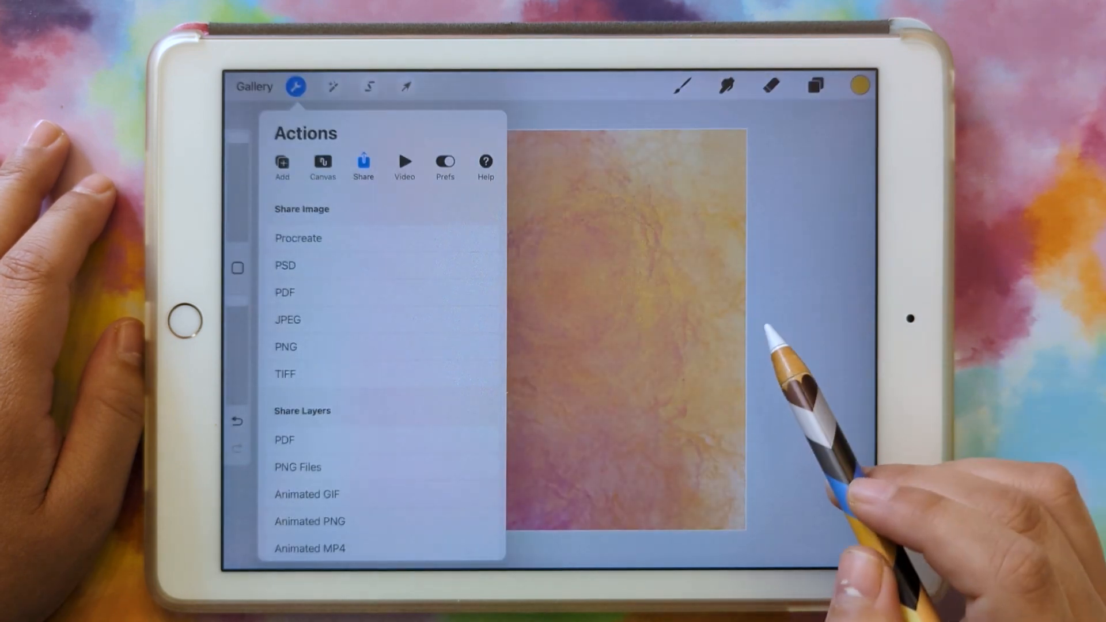
left_click(775, 341)
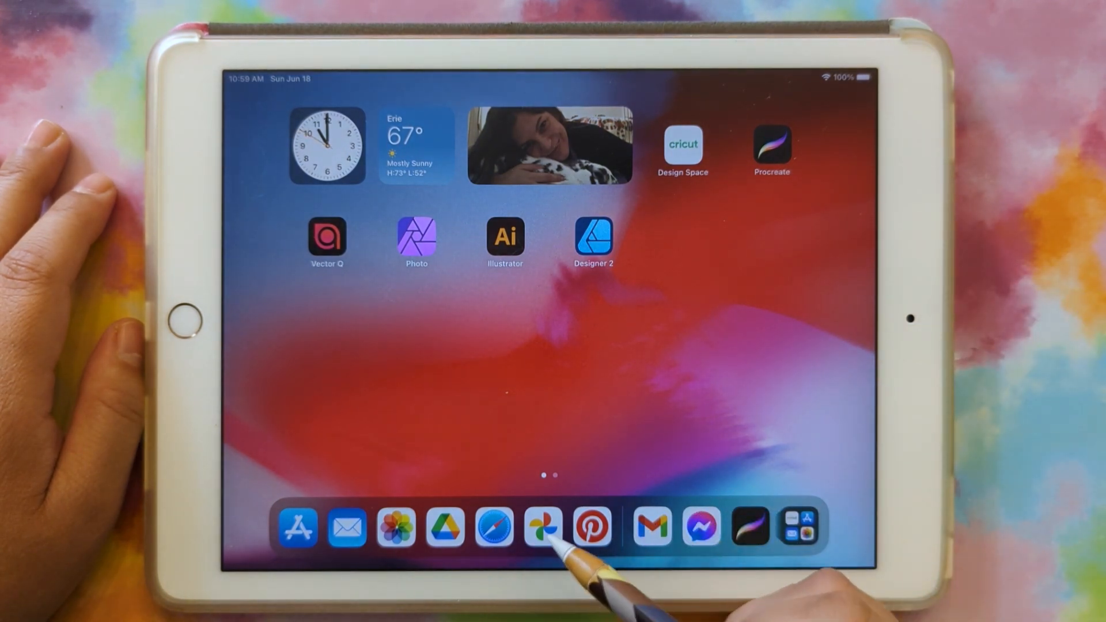
Open Google Photos on the iPad and at photos.google.com in Chrome, and download the first texture image from today.
left_click(543, 529)
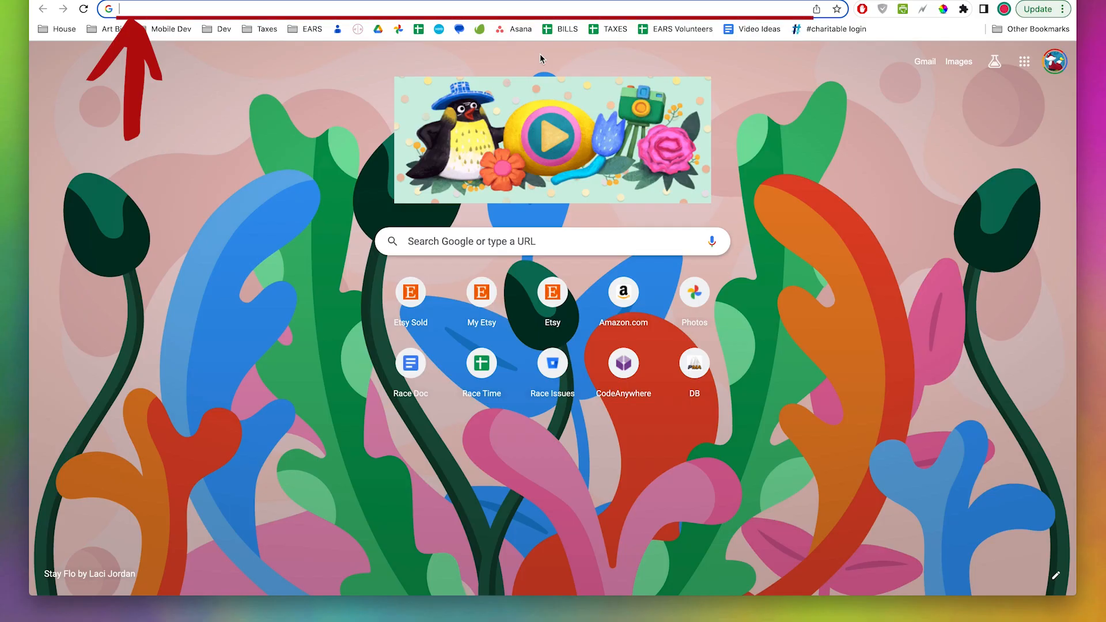
type("photos")
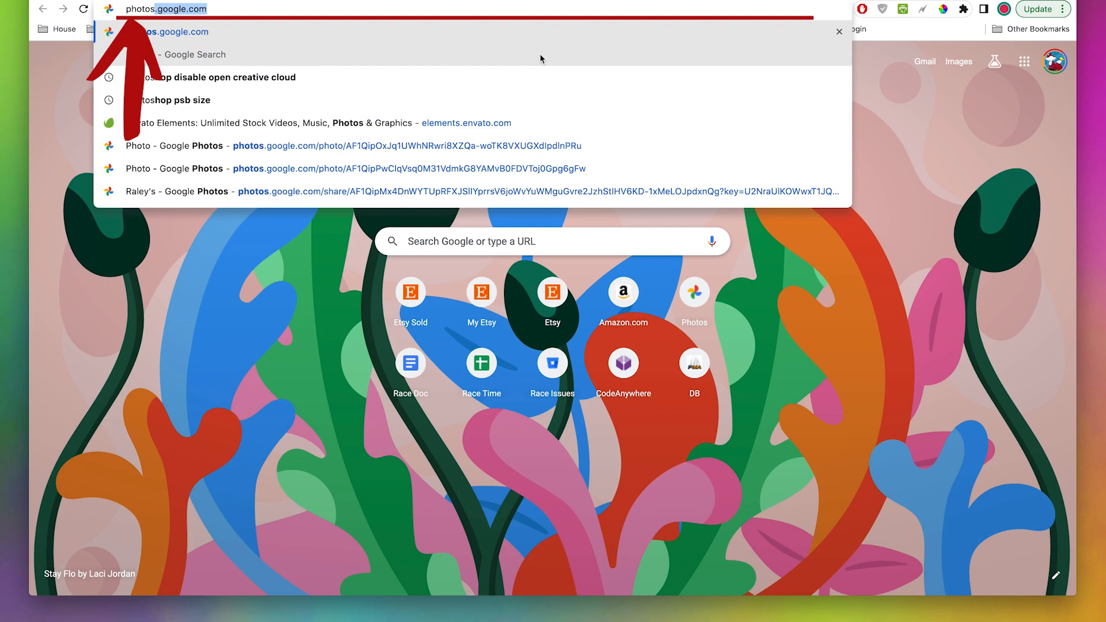
key("Return")
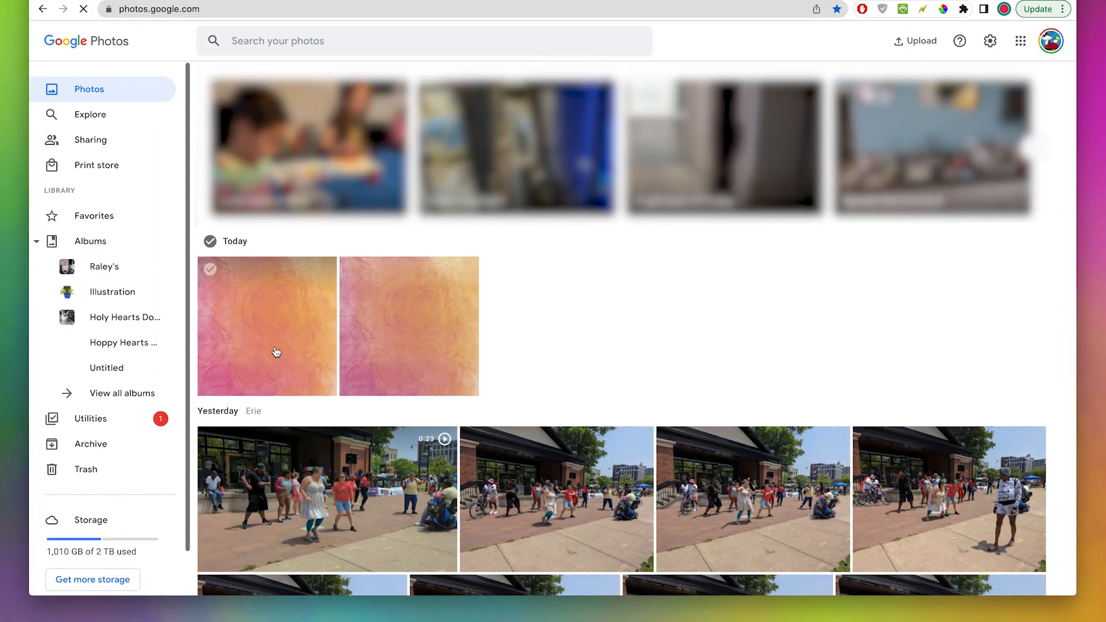
left_click(266, 299)
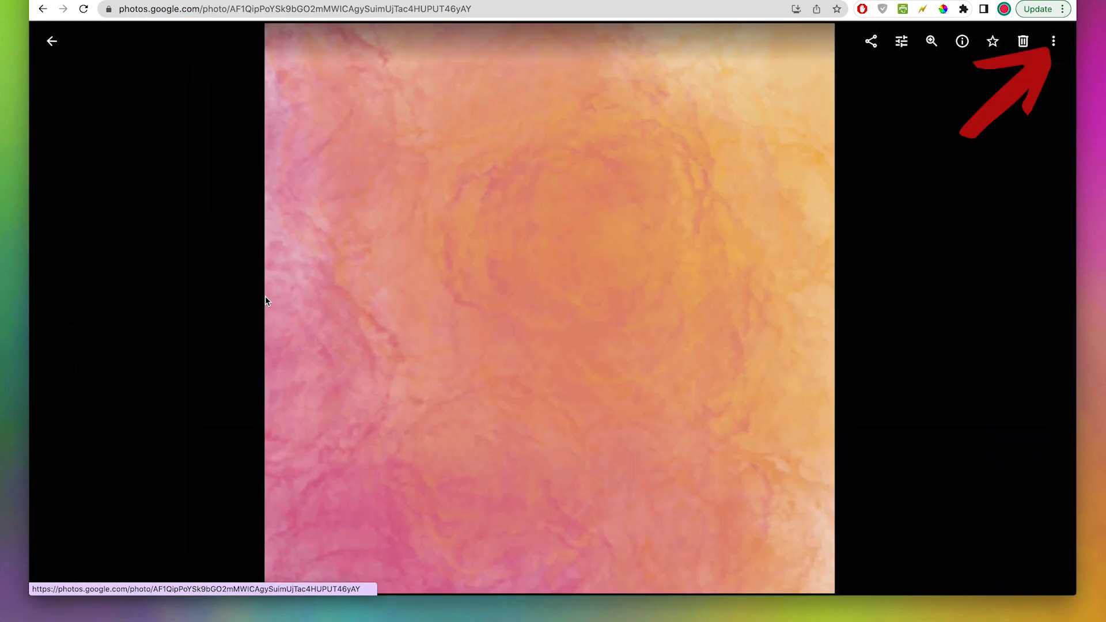
left_click(1054, 41)
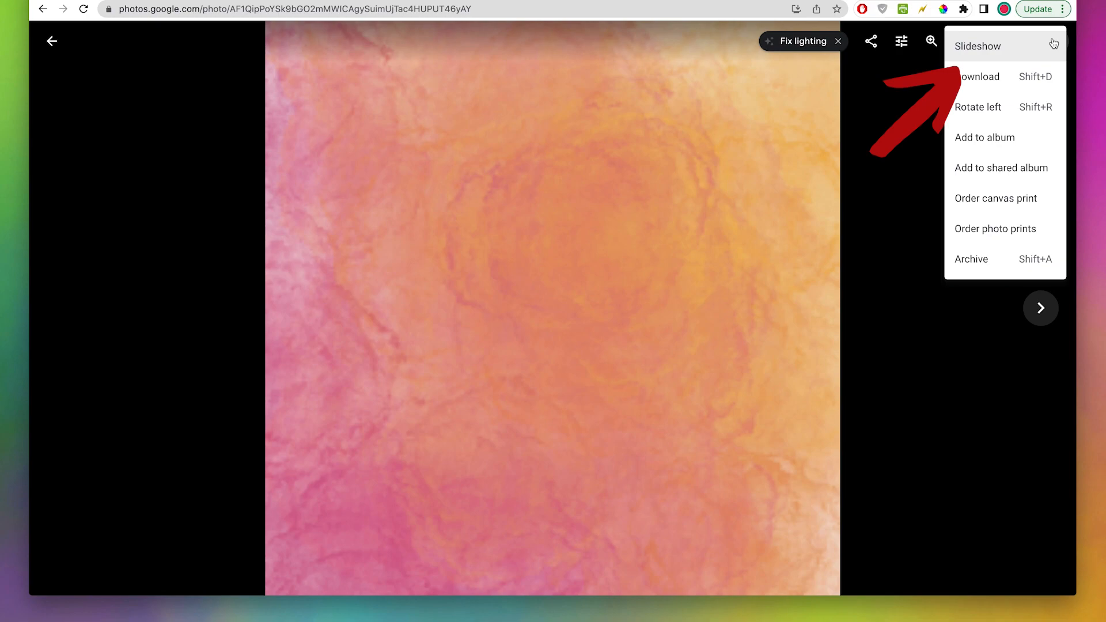
left_click(1011, 81)
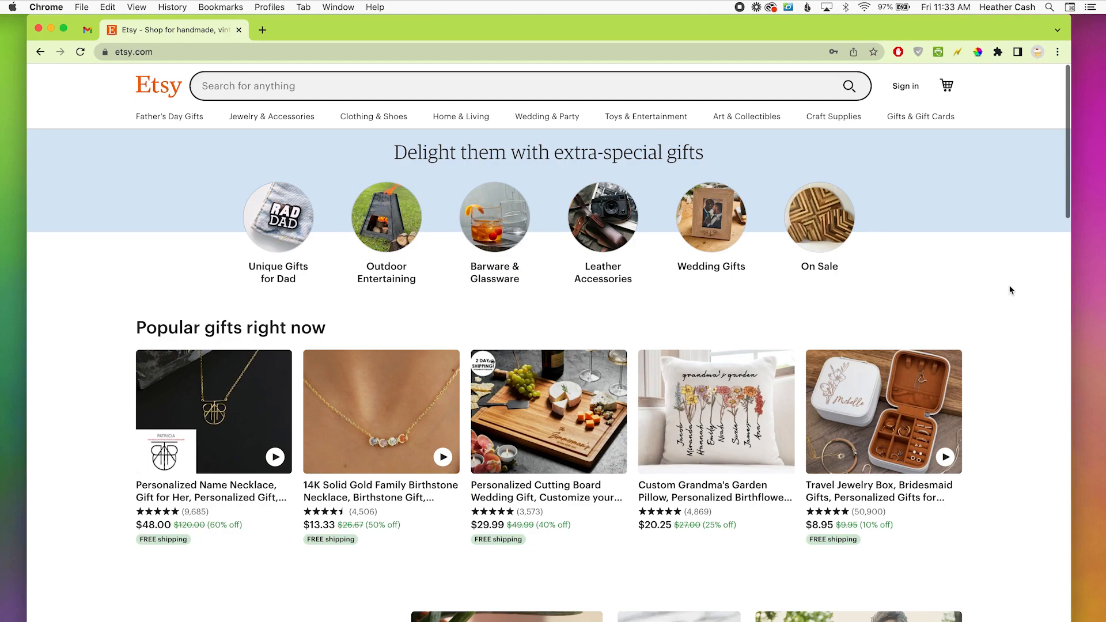
Go from the Etsy homepage to its page about selling and get started with opening a shop.
scroll(1011, 290, "down", 10)
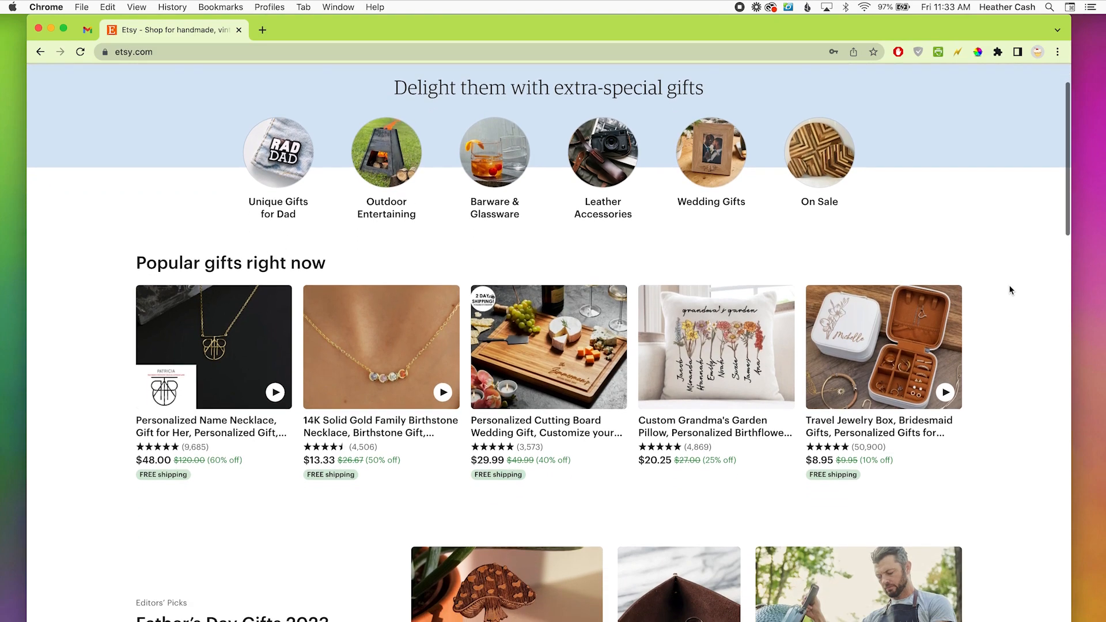
scroll(1011, 290, "down", 20)
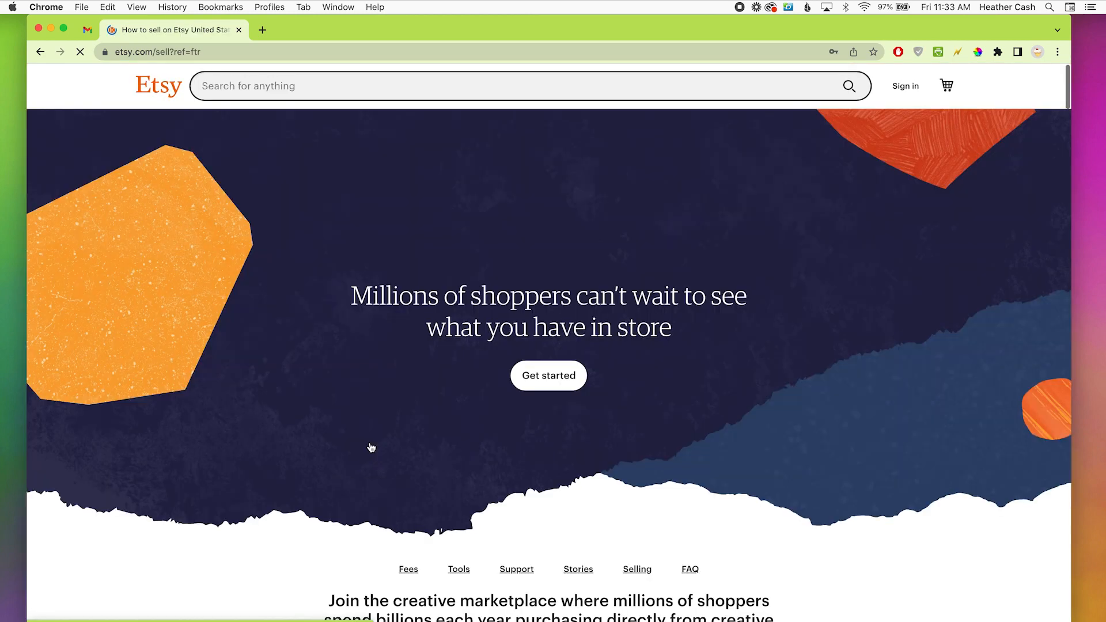
left_click(542, 383)
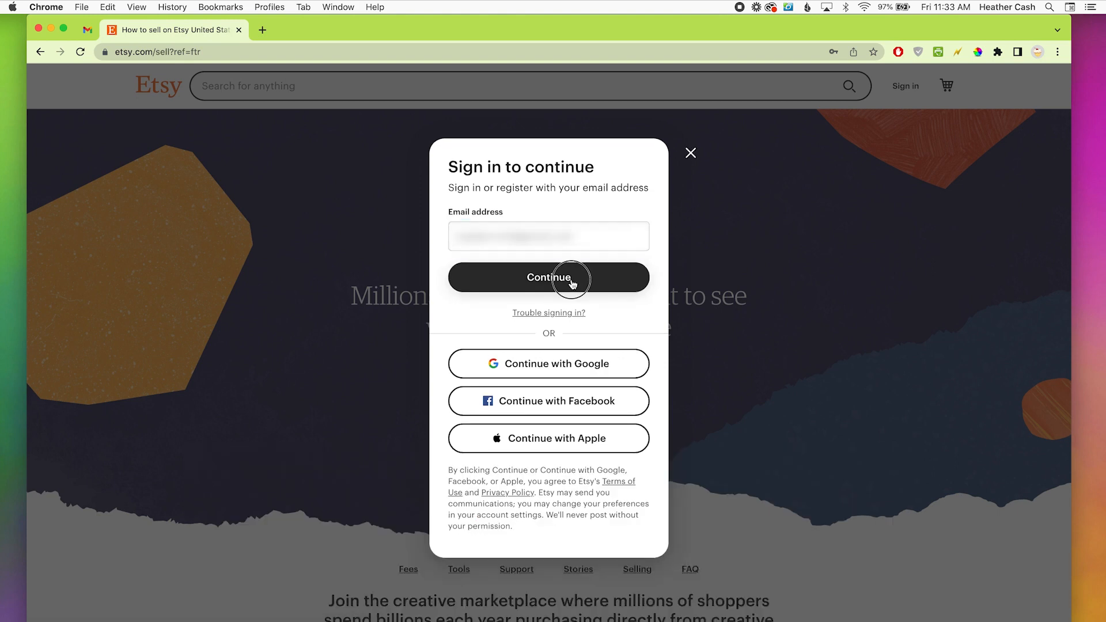
Register an Etsy account by continuing with the email address and entering the first name and account password.
left_click(569, 278)
type("Heather")
key("Tab")
key("super+v")
left_click(568, 430)
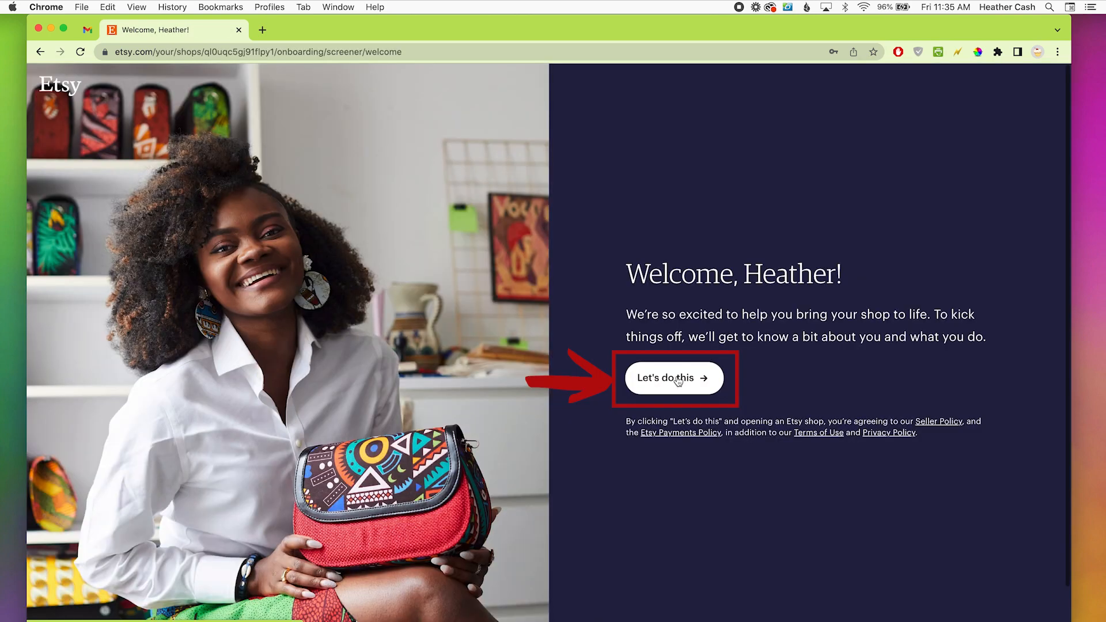
Answer the onboarding with "I'm just starting to sell for the first time ever", choose no help topics, and start the shop.
left_click(678, 380)
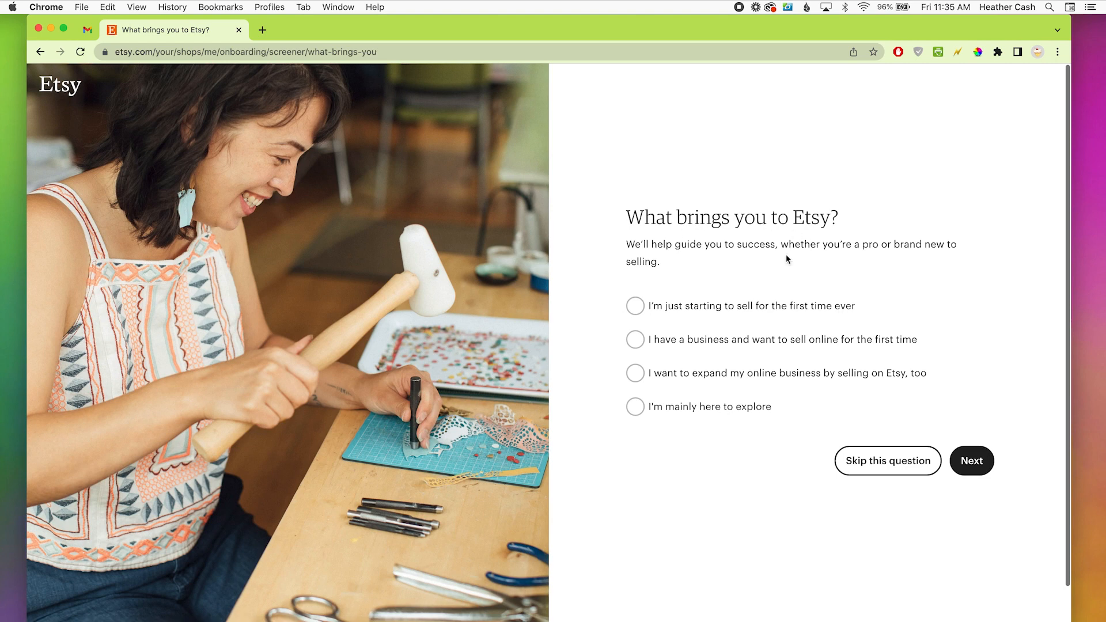
left_click(637, 310)
left_click(974, 462)
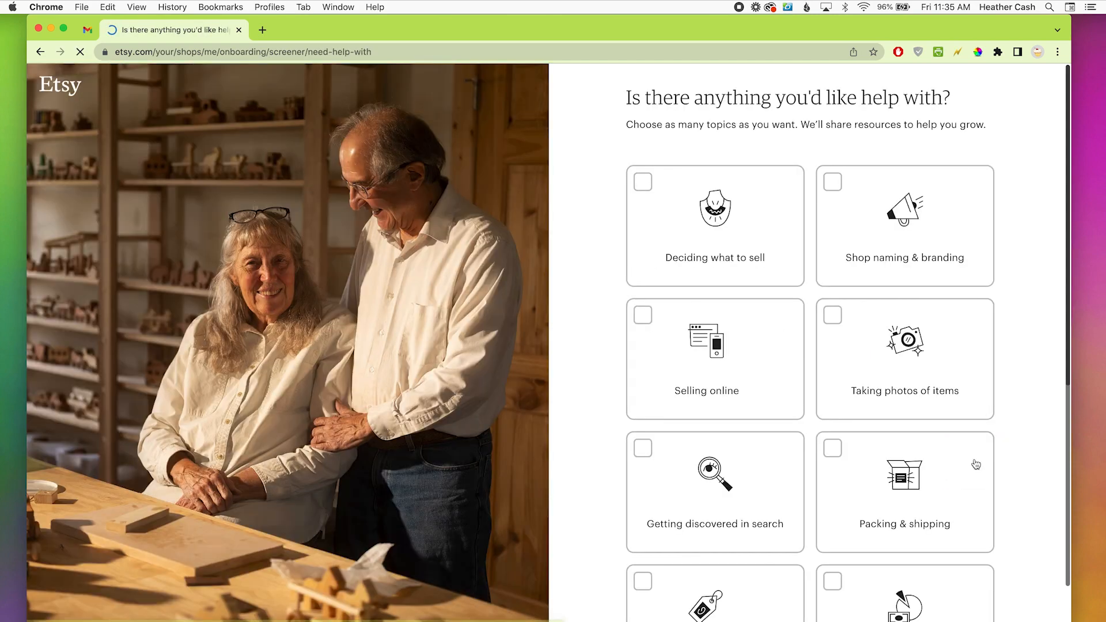
scroll(1001, 451, "down", 8)
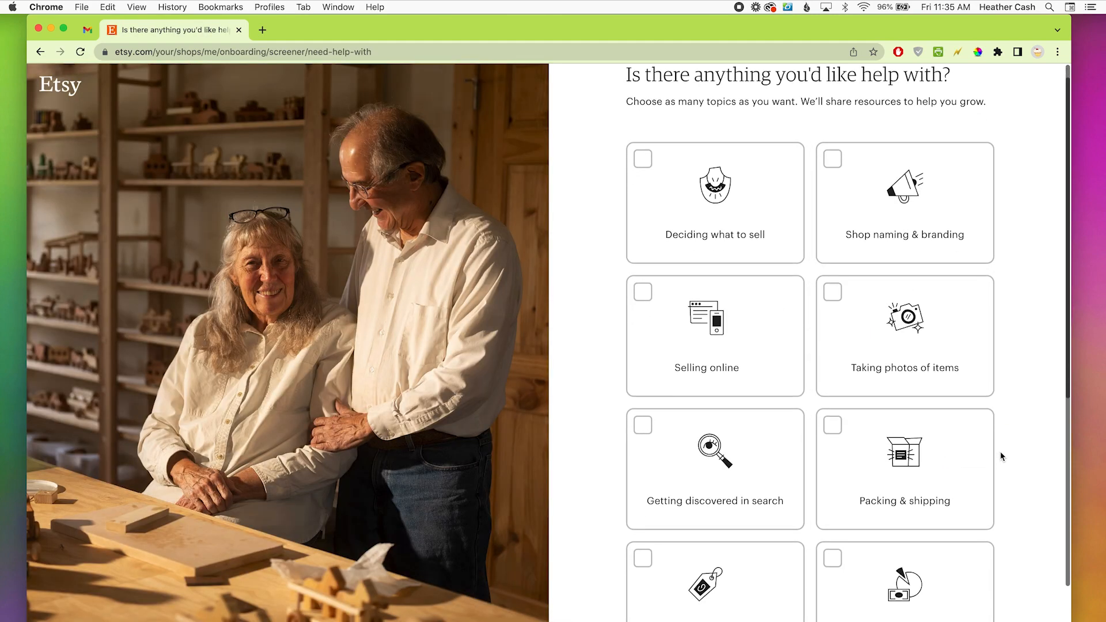
left_click(980, 586)
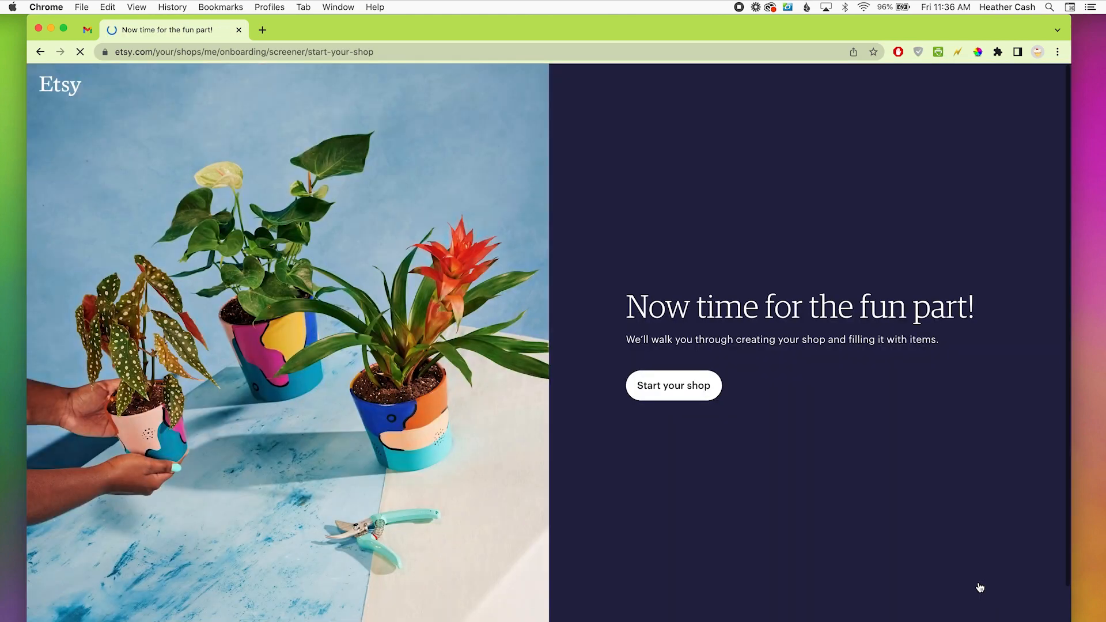
left_click(688, 396)
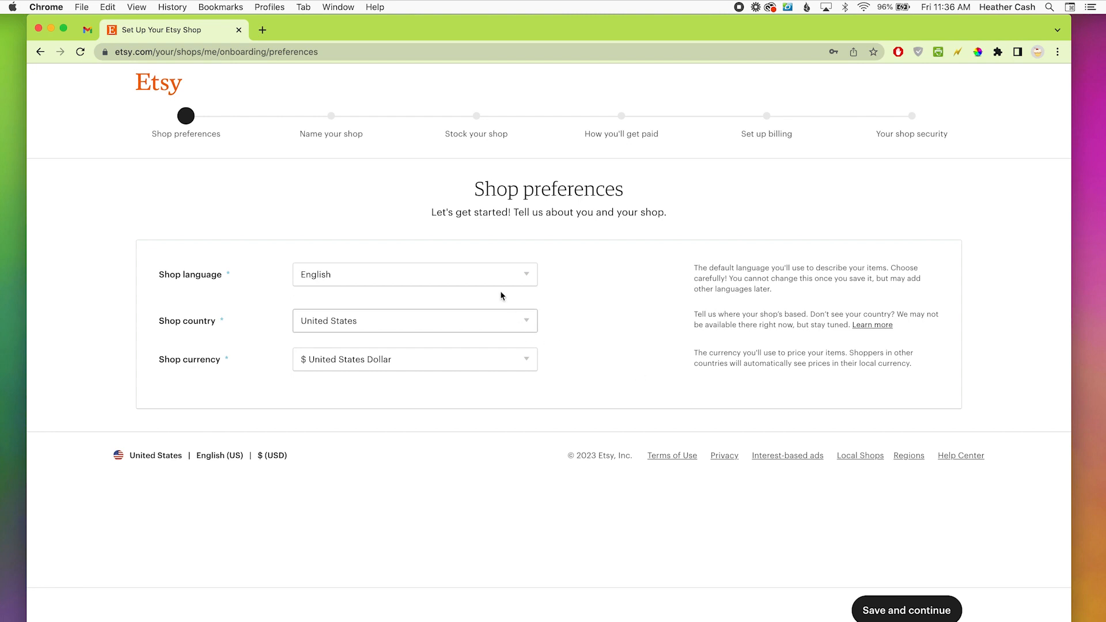
Save the shop preferences with language English, country United States and currency $ United States Dollar.
left_click(489, 319)
left_click(491, 320)
left_click(474, 362)
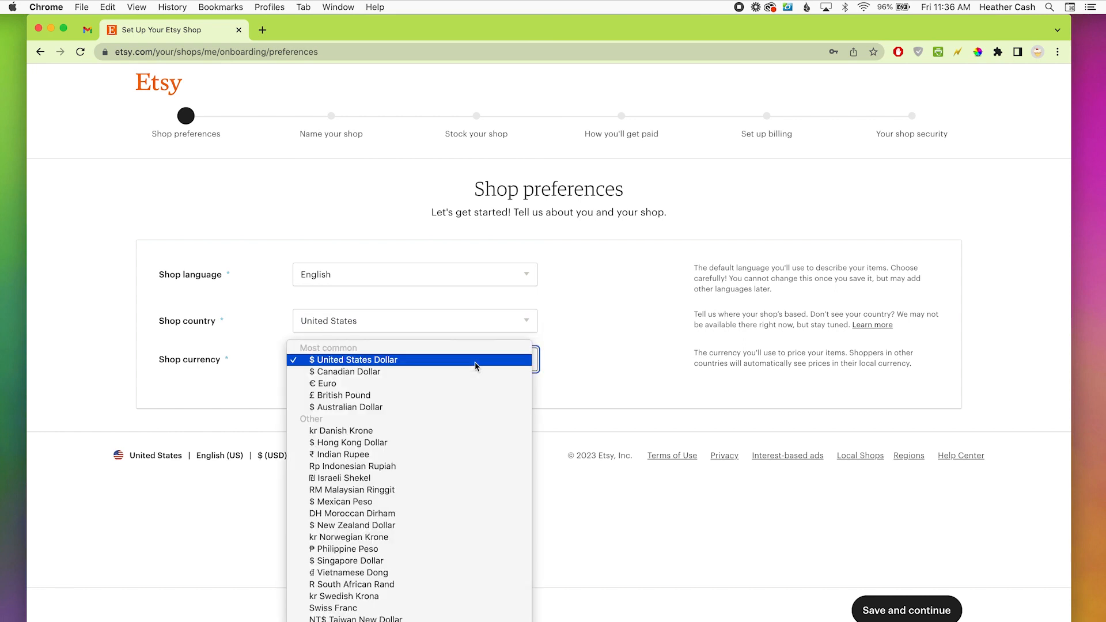
left_click(475, 362)
left_click(583, 353)
left_click(528, 276)
left_click(528, 275)
left_click(597, 295)
left_click(907, 610)
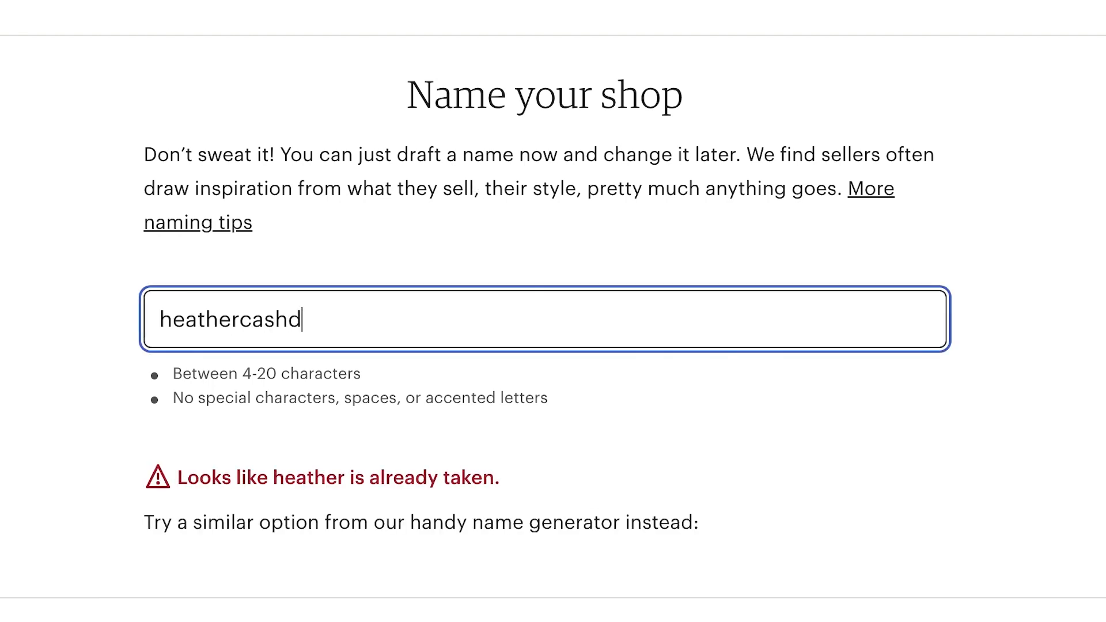
Finish entering the shop name, made of the owner's full name plus "digital", and continue to stocking the shop.
type("igital")
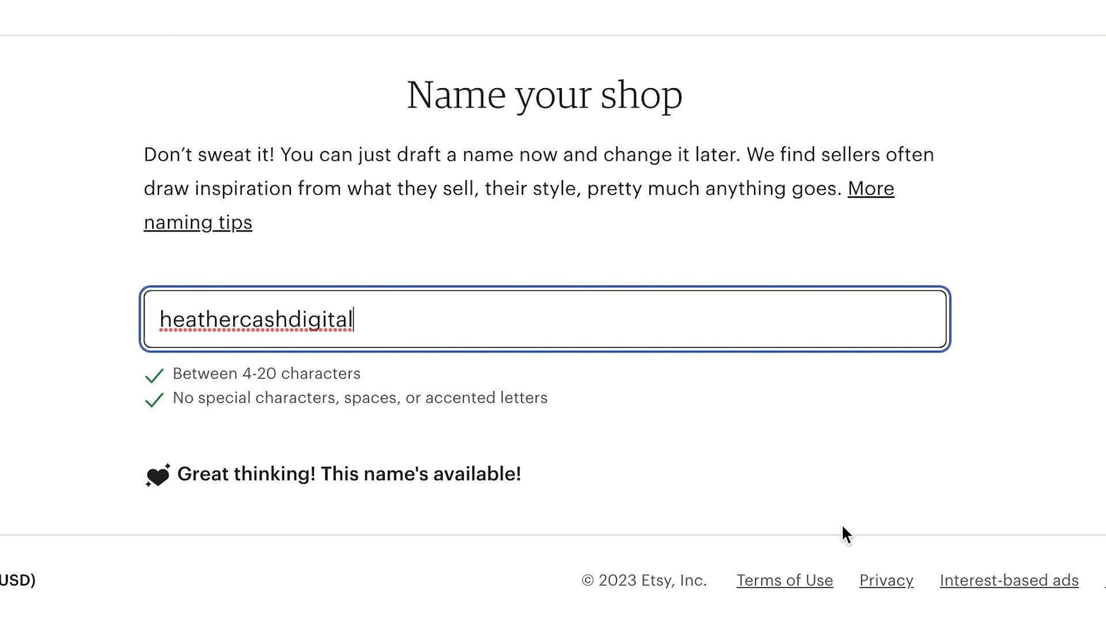
left_click(916, 610)
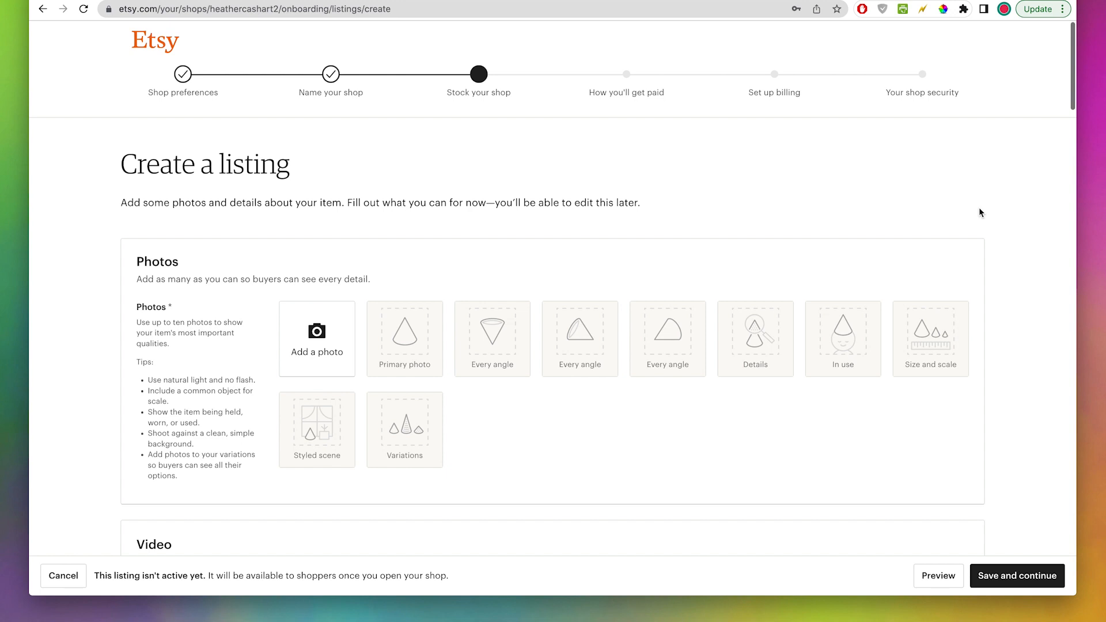
Add IMG_0976.JPG from the Downloads folder as the listing's first photo.
left_click(315, 340)
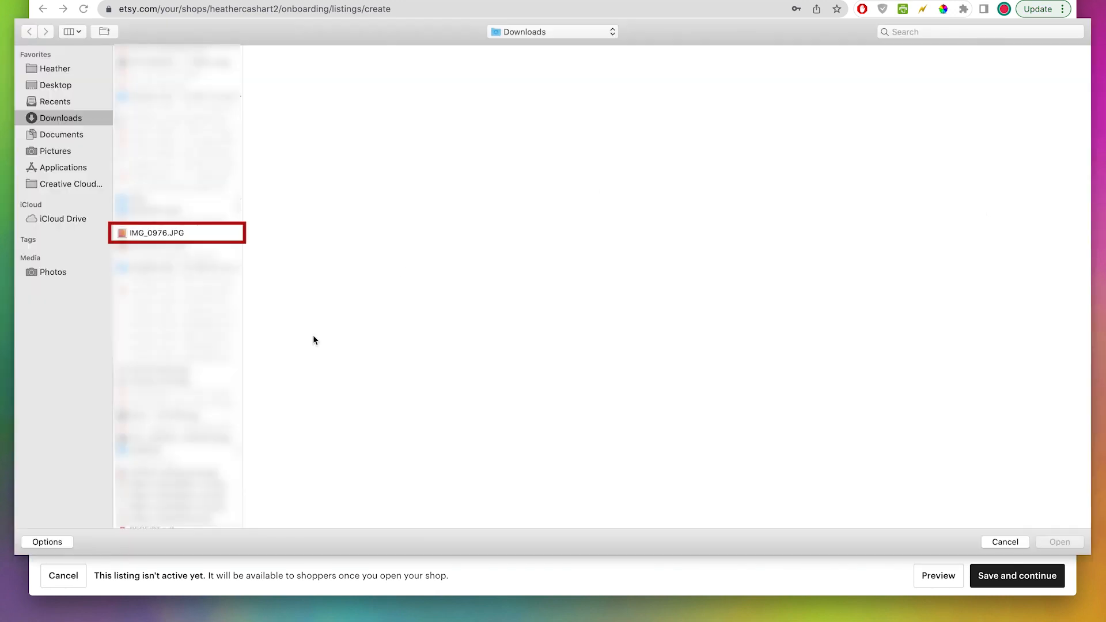
left_click(171, 234)
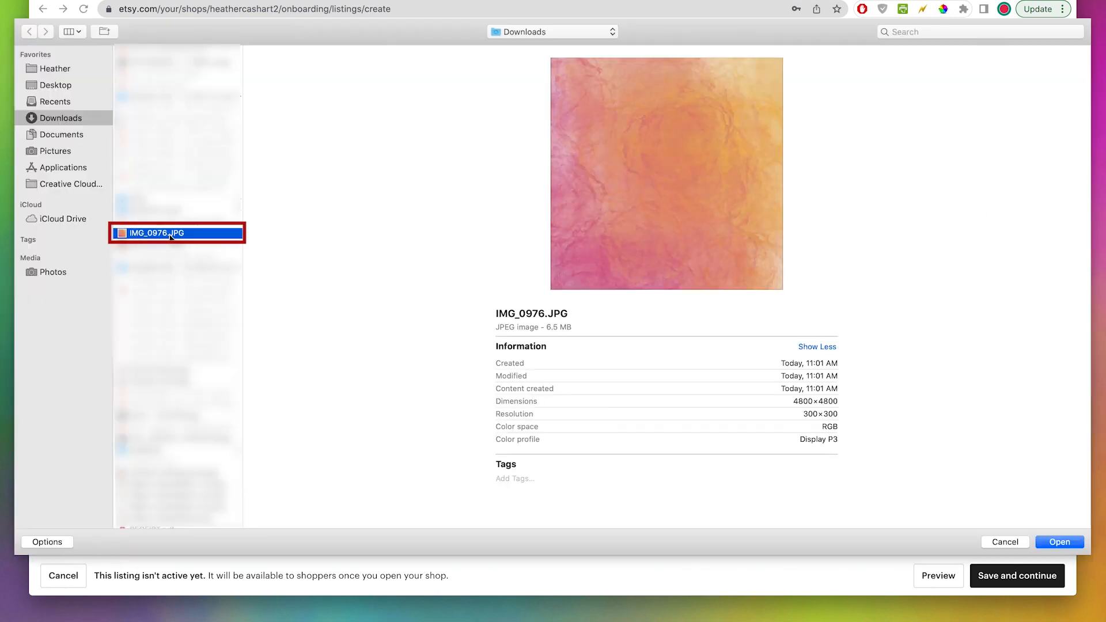
left_click(1070, 542)
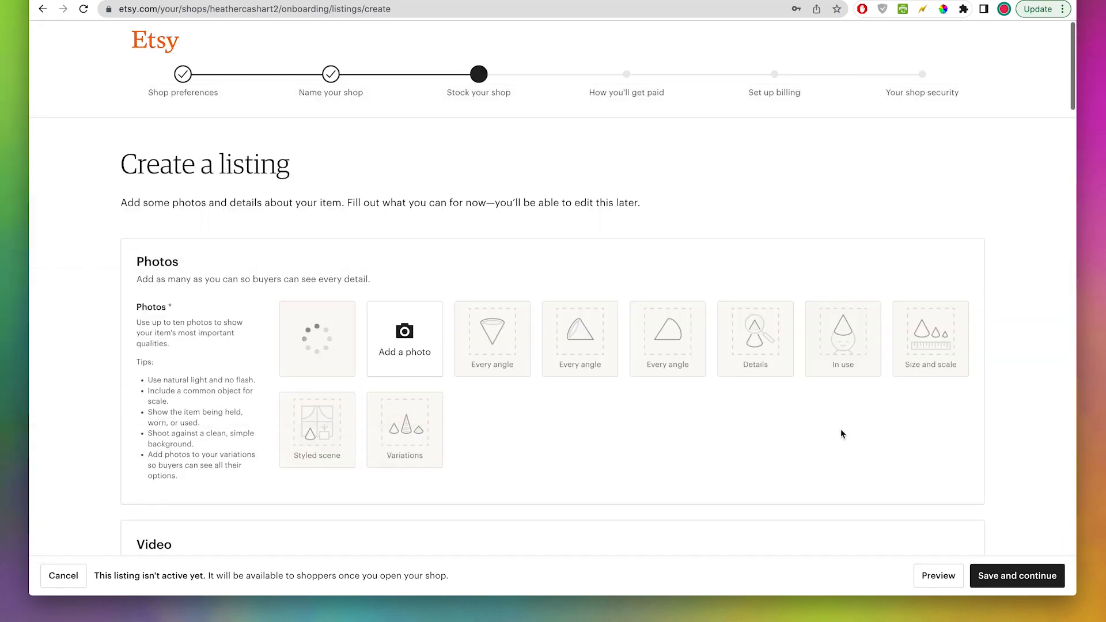
Title the listing "Pink and Orange Textured Downloadable Background".
scroll(841, 431, "down", 5)
scroll(842, 434, "down", 5)
left_click(710, 302)
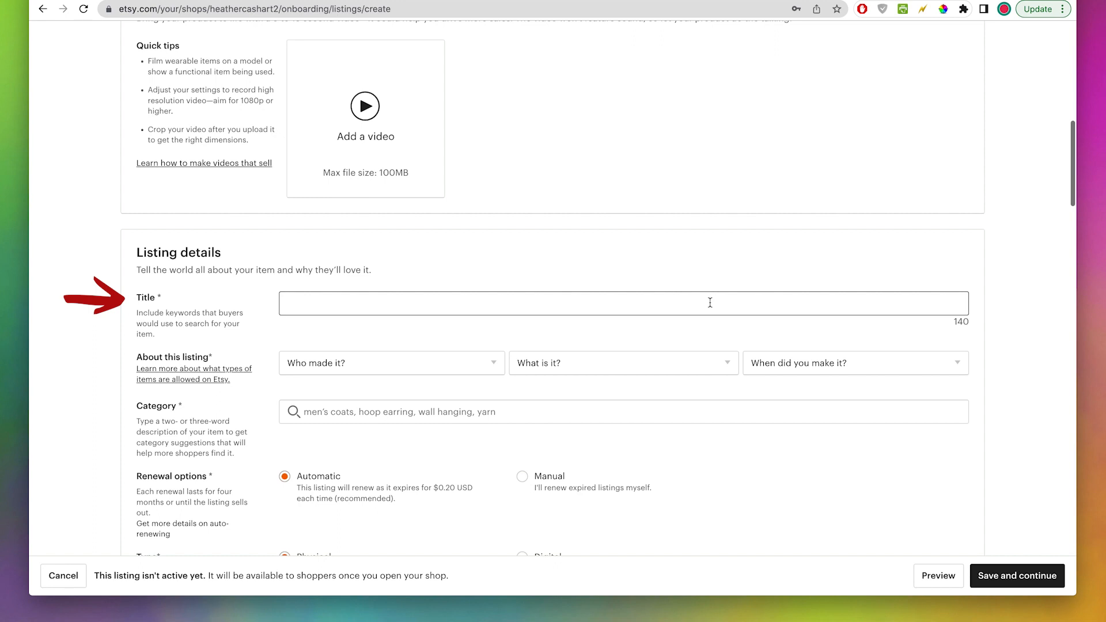
type("Pink and Orange Texture")
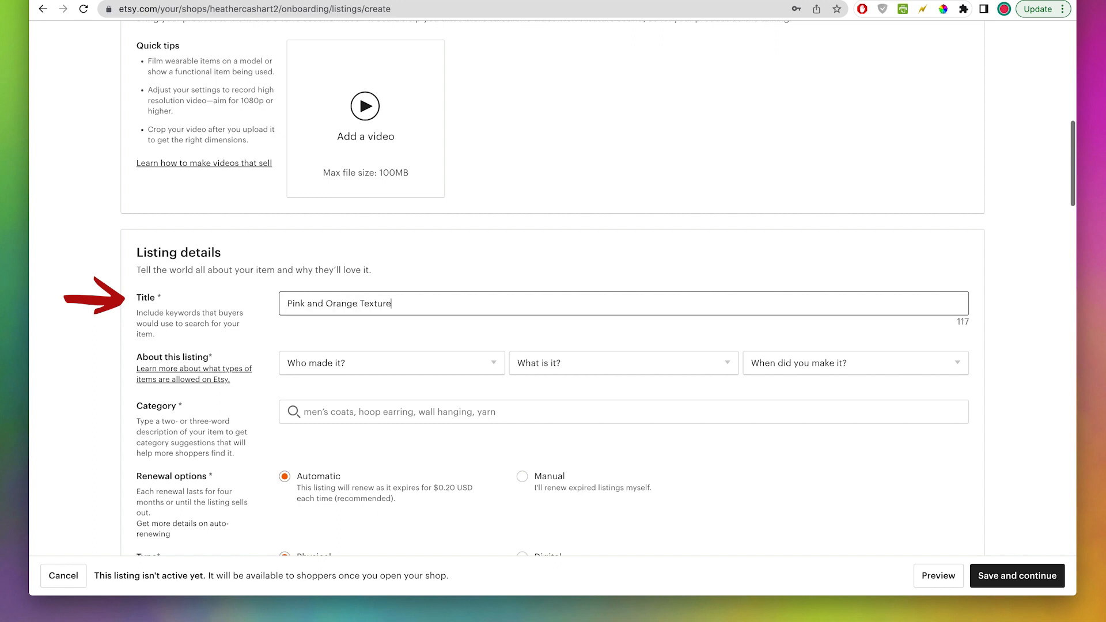
type("d Downloadable Background")
Describe the listing's origin as made by "I did", "A finished product", from 2020 - 2023.
left_click(433, 369)
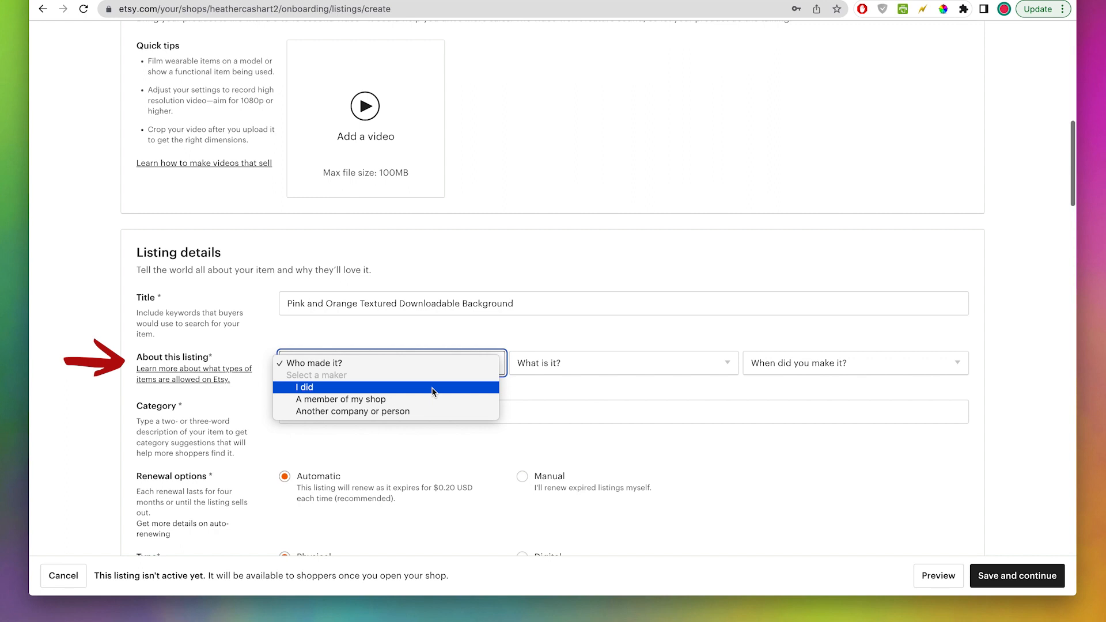
left_click(387, 388)
left_click(647, 363)
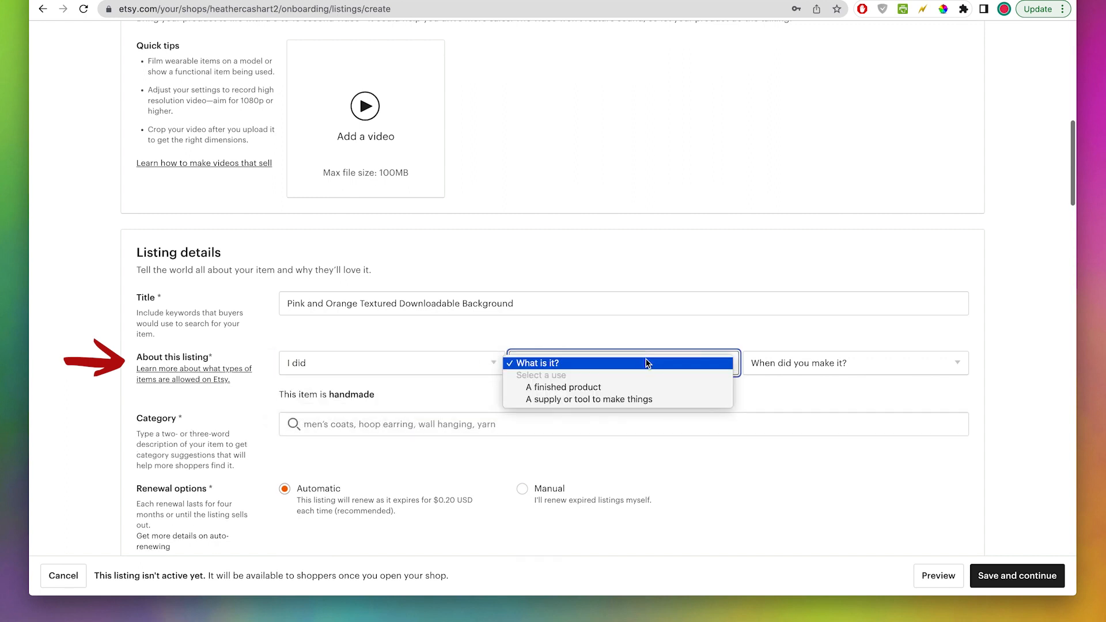
left_click(644, 390)
left_click(869, 368)
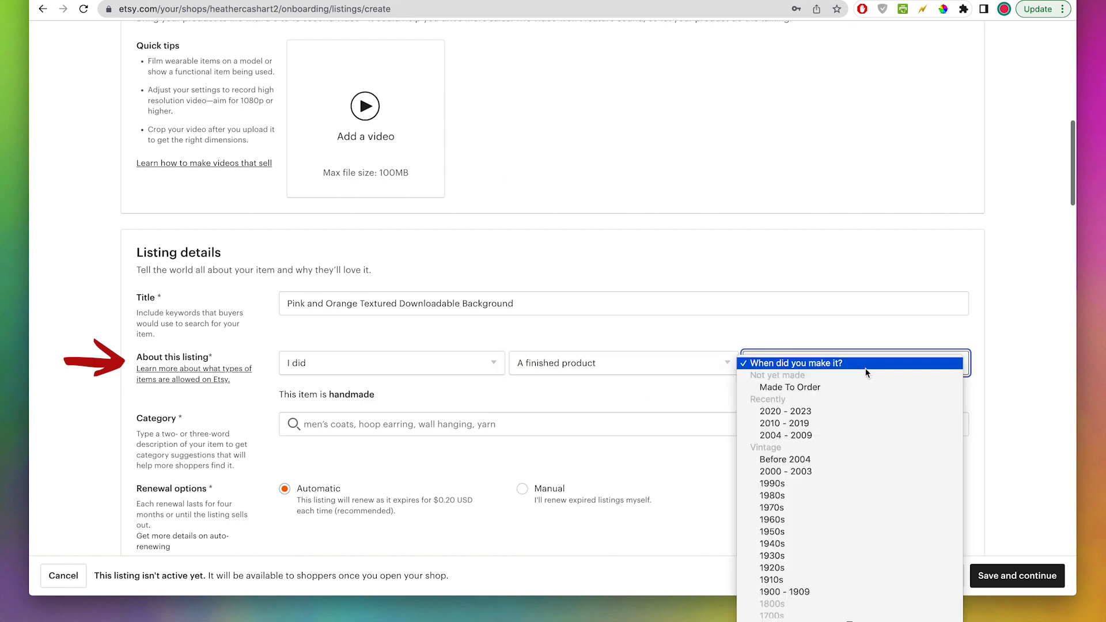
left_click(841, 412)
Search the listing categories for "background" and choose Clip Art & Image Files.
left_click(431, 424)
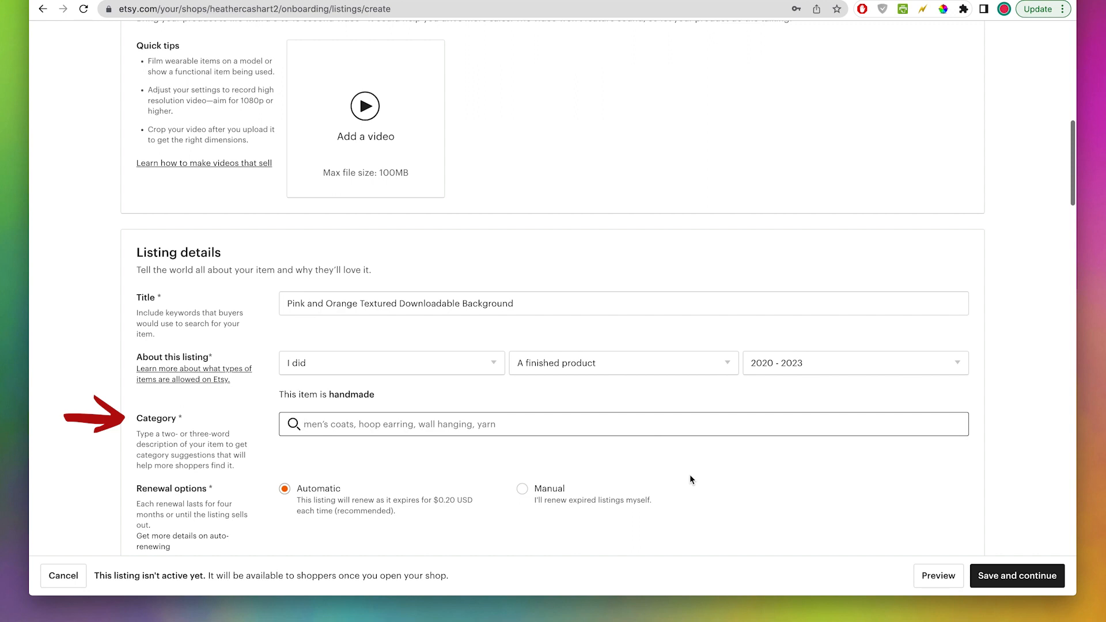
type("background")
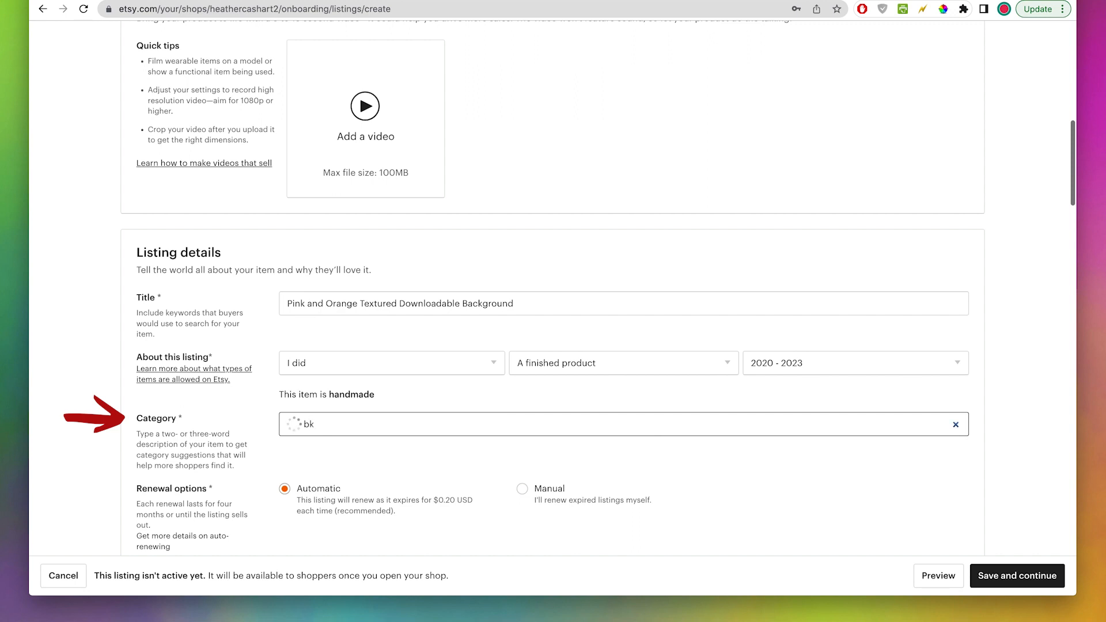
scroll(640, 457, "down", 4)
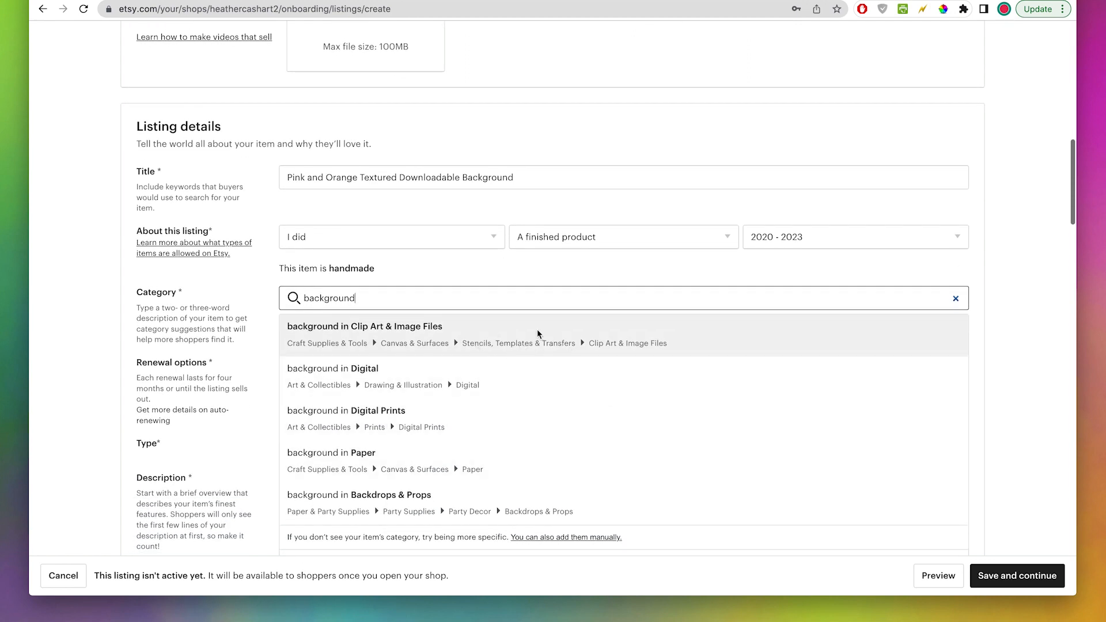
left_click(596, 333)
Select the craft types Card making & stationery, Collage, Kids' crafts and Scrapbooking.
scroll(627, 451, "down", 2)
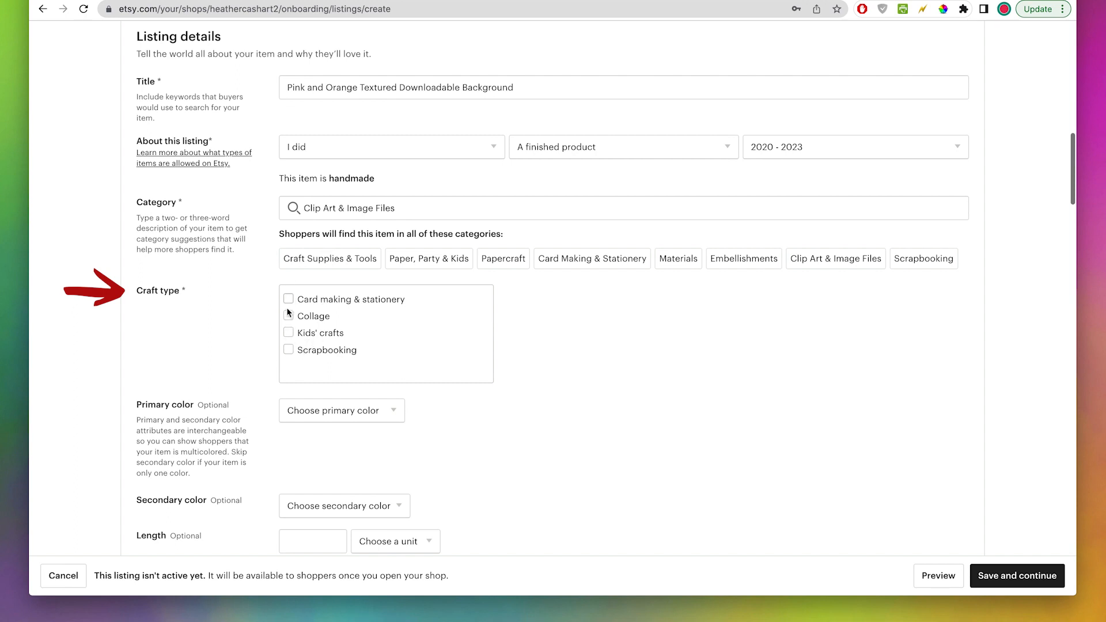
left_click(288, 299)
left_click(289, 316)
left_click(289, 333)
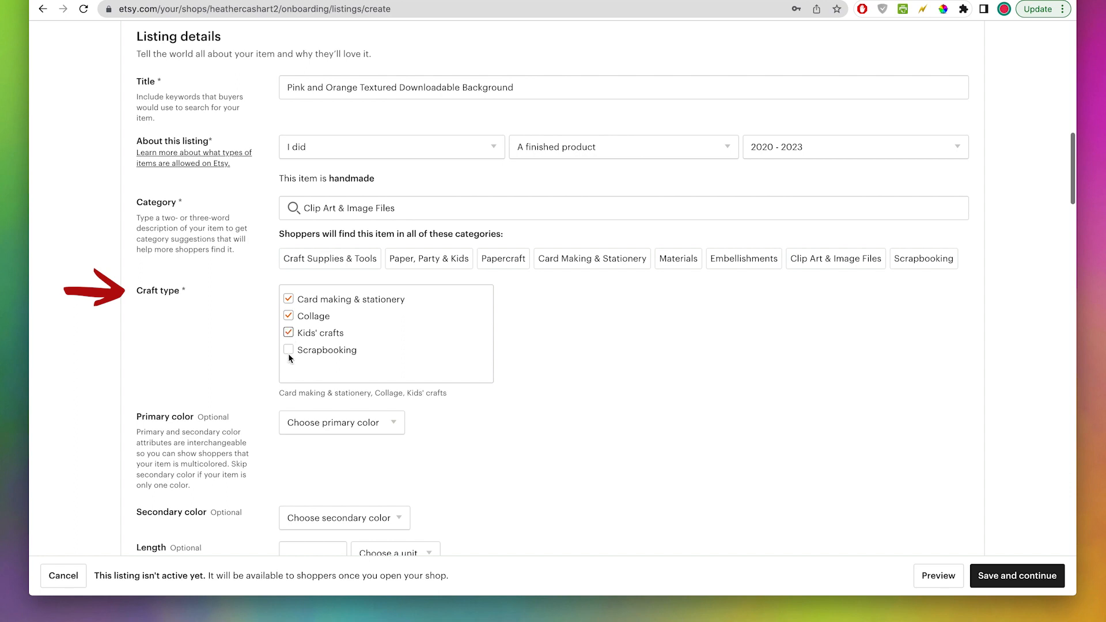
left_click(289, 351)
Set the listing's primary color to Pink and its secondary color to Orange.
scroll(664, 402, "down", 1)
scroll(663, 400, "down", 5)
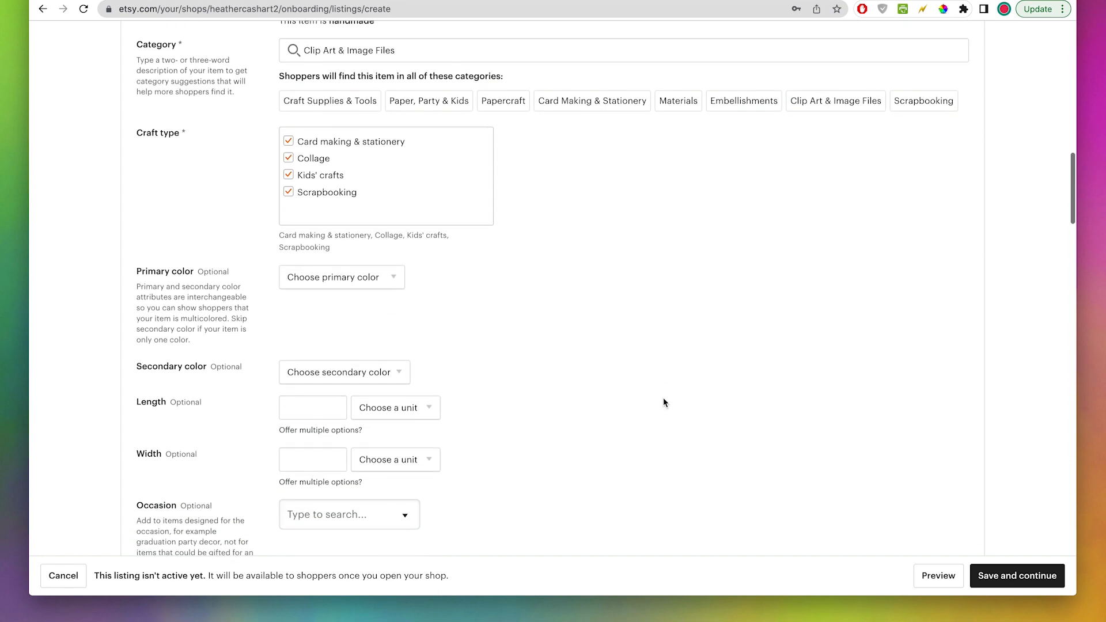
left_click(396, 246)
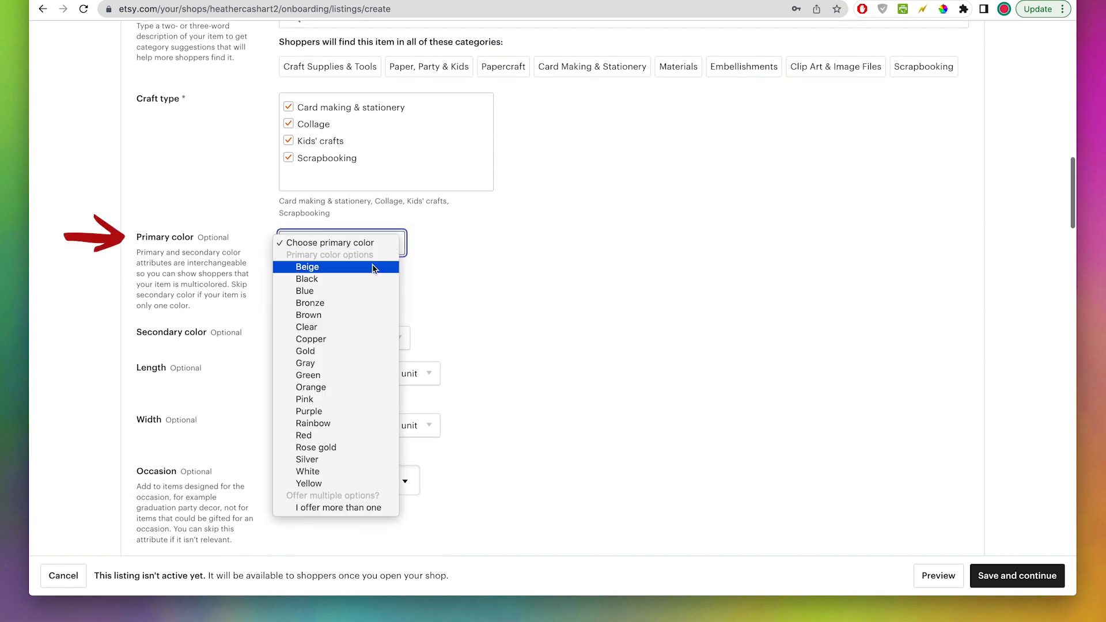
left_click(354, 399)
scroll(389, 298, "down", 1)
left_click(389, 297)
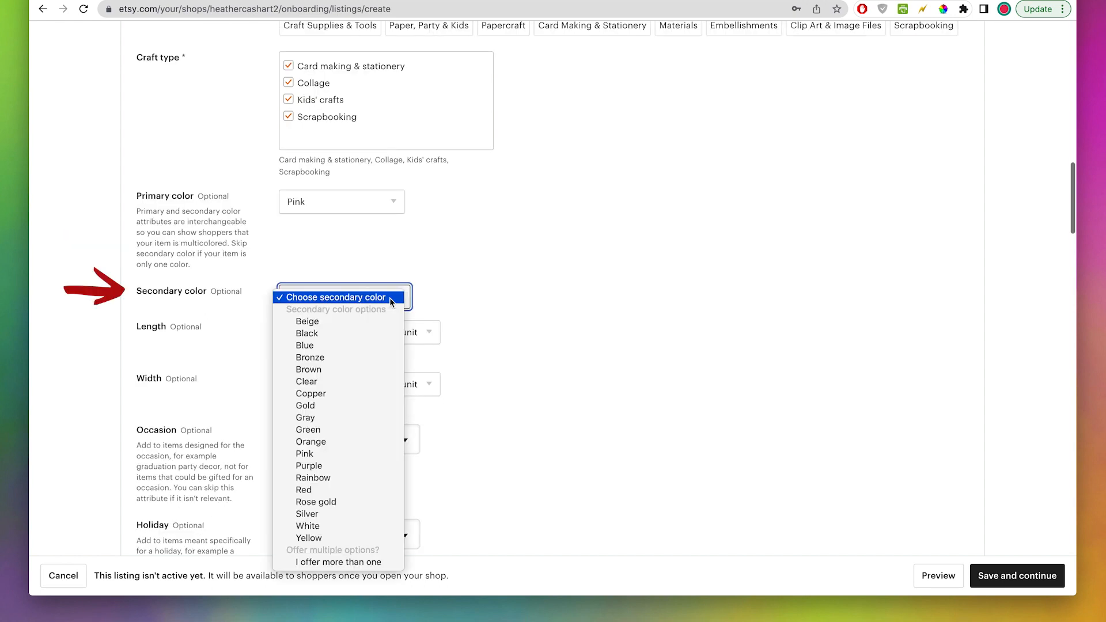
left_click(359, 441)
Set the item's length and width to 16 inches each.
scroll(359, 403, "down", 3)
left_click(313, 246)
type("16")
left_click(371, 246)
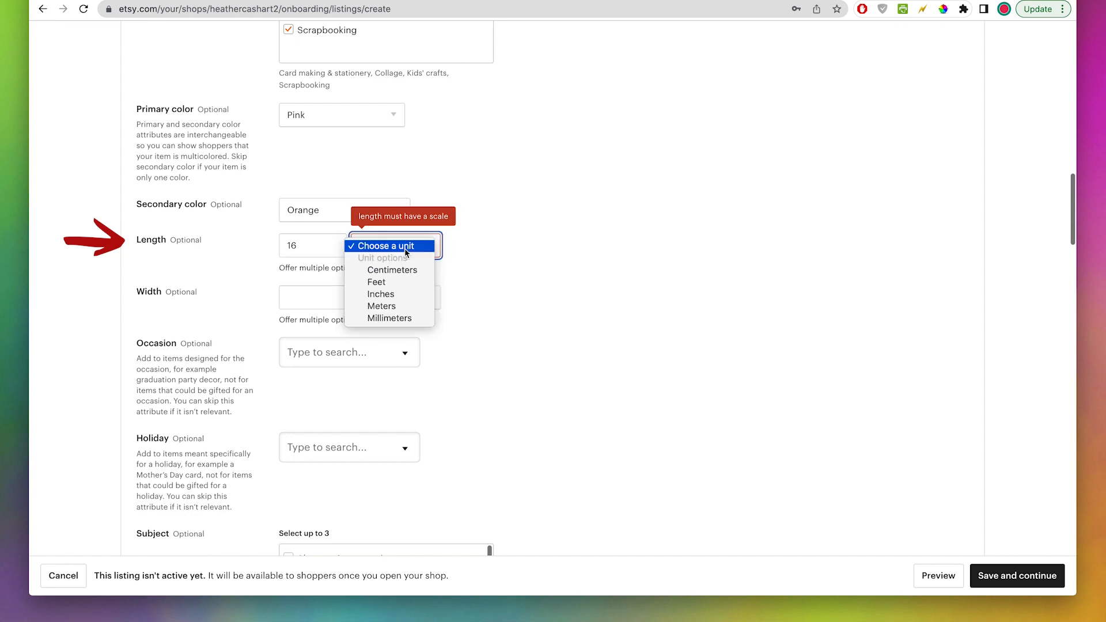
left_click(406, 291)
left_click(331, 297)
type("16")
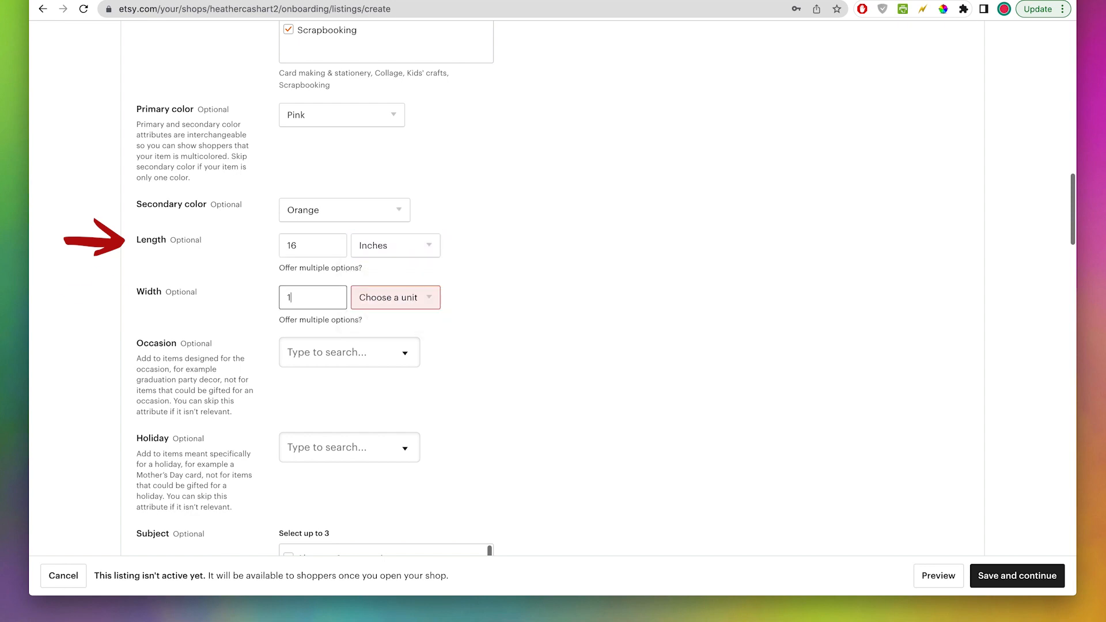
left_click(413, 298)
left_click(416, 346)
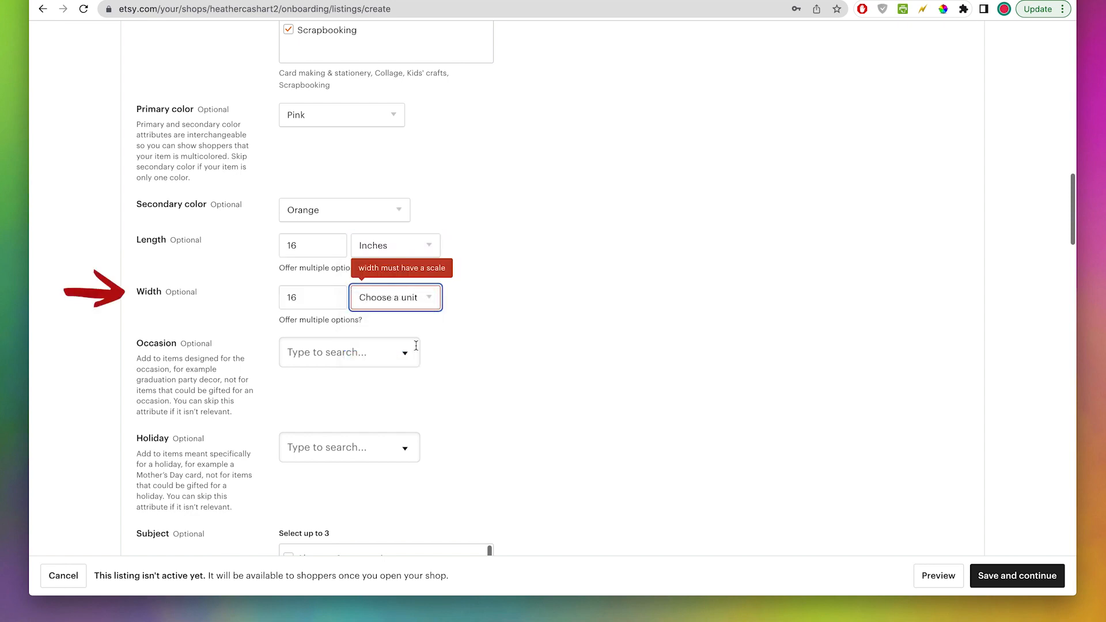
Select the subjects Abstract & geometric and Beach & tropical, and set the listing type to Digital.
scroll(157, 291, "down", 2)
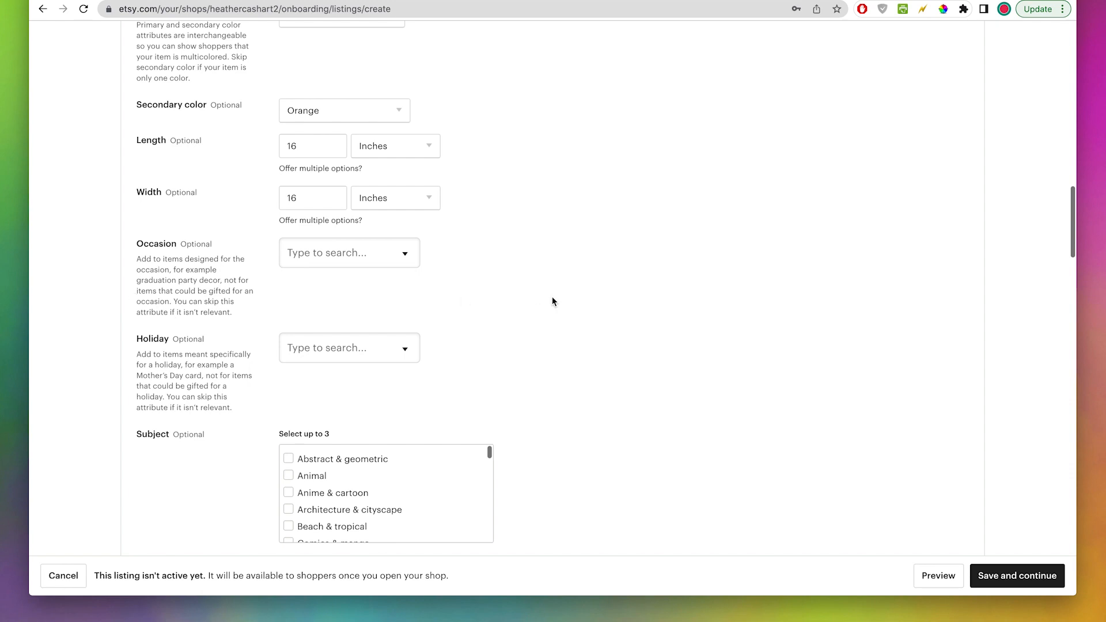
scroll(553, 302, "down", 3)
scroll(553, 302, "down", 3)
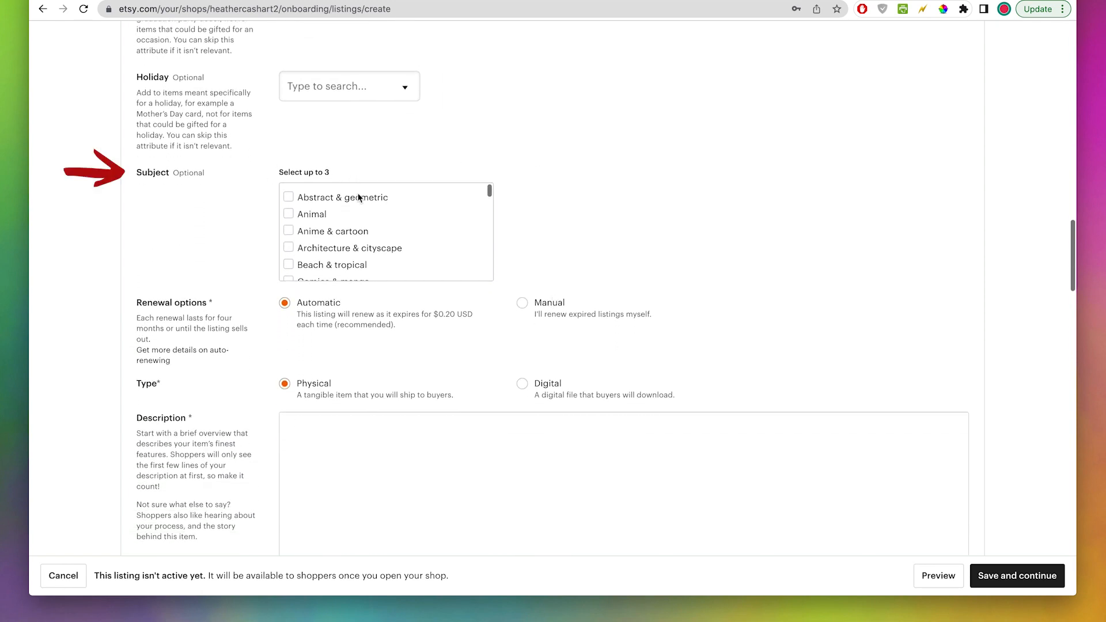
left_click(289, 197)
scroll(377, 223, "down", 3)
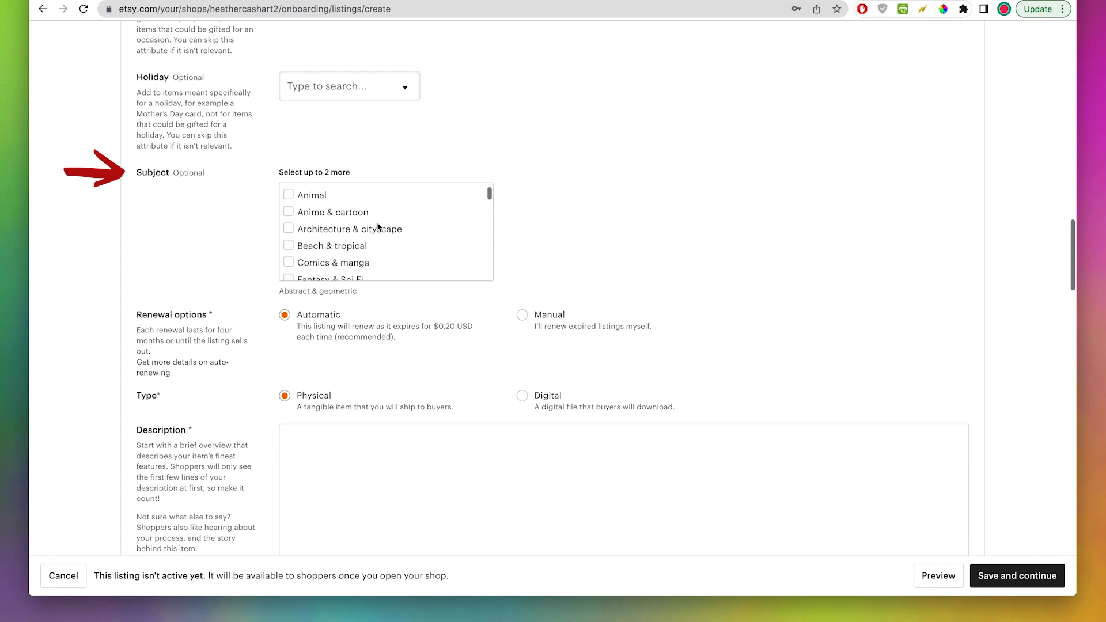
scroll(377, 223, "up", 3)
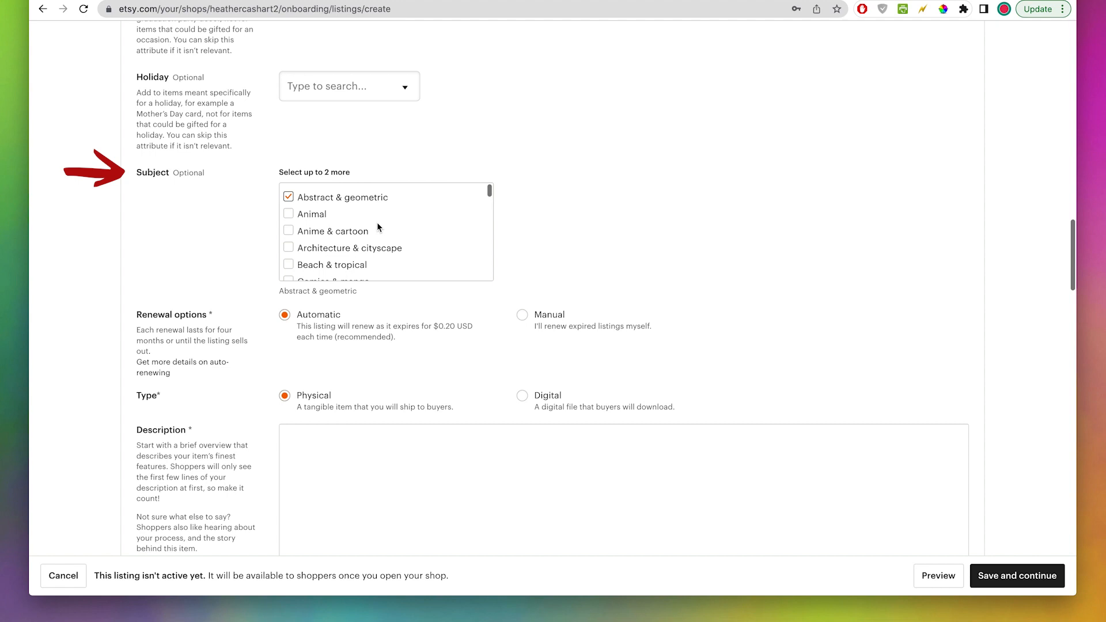
left_click(289, 266)
scroll(416, 247, "down", 1)
scroll(416, 247, "down", 10)
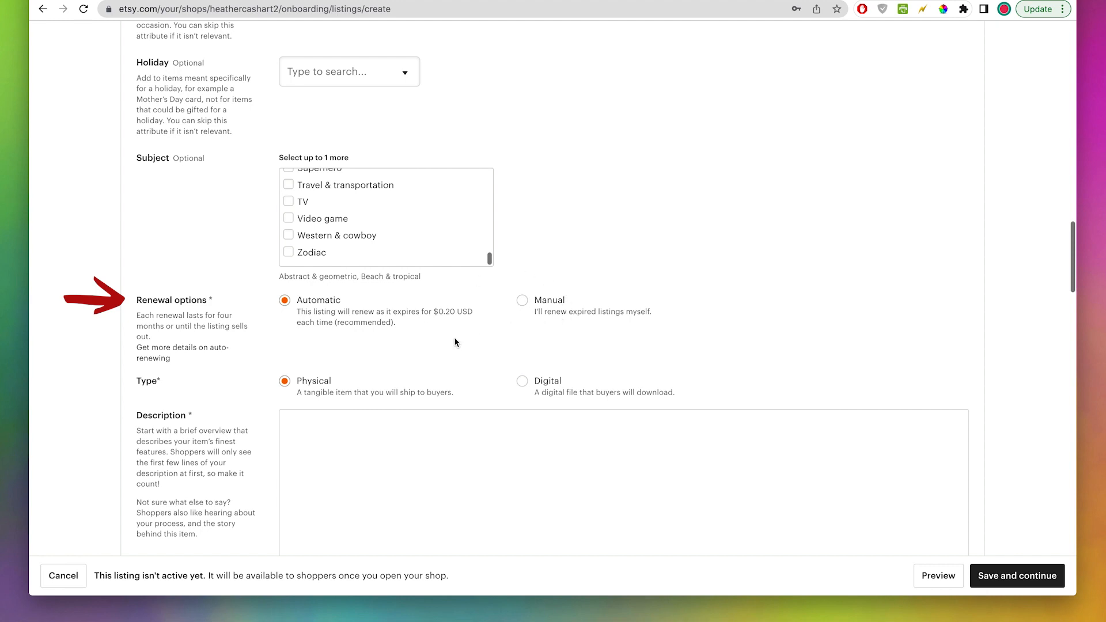
scroll(454, 337, "down", 2)
left_click(557, 305)
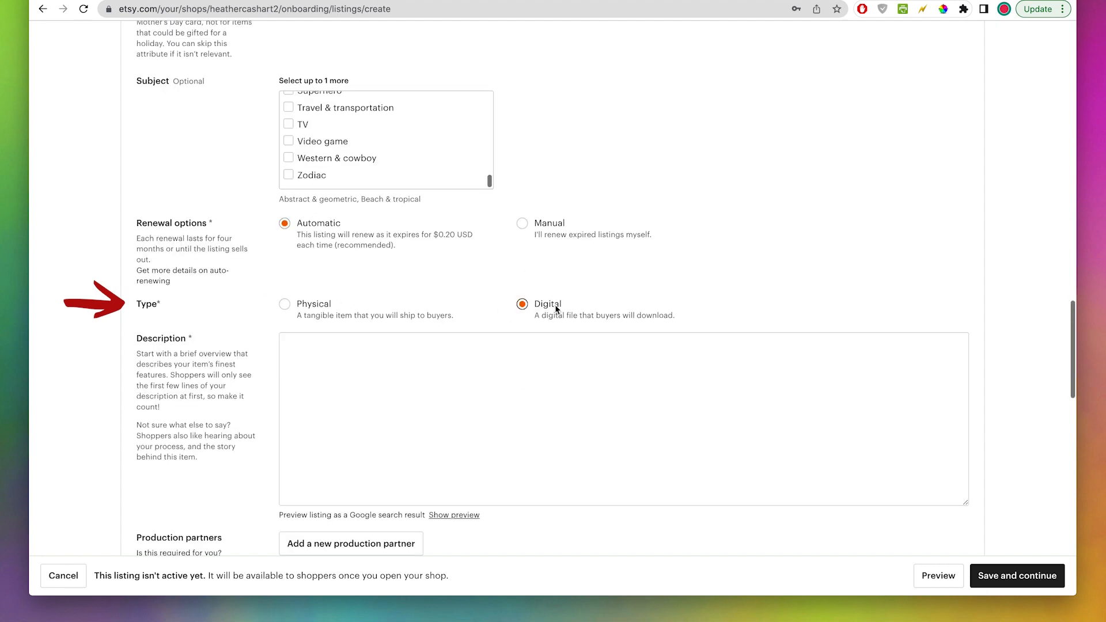
Write the description "This is a digital watercolor background using shades of pink and orange, ready to use for your own personal or professional project.".
left_click(453, 395)
scroll(452, 397, "down", 1)
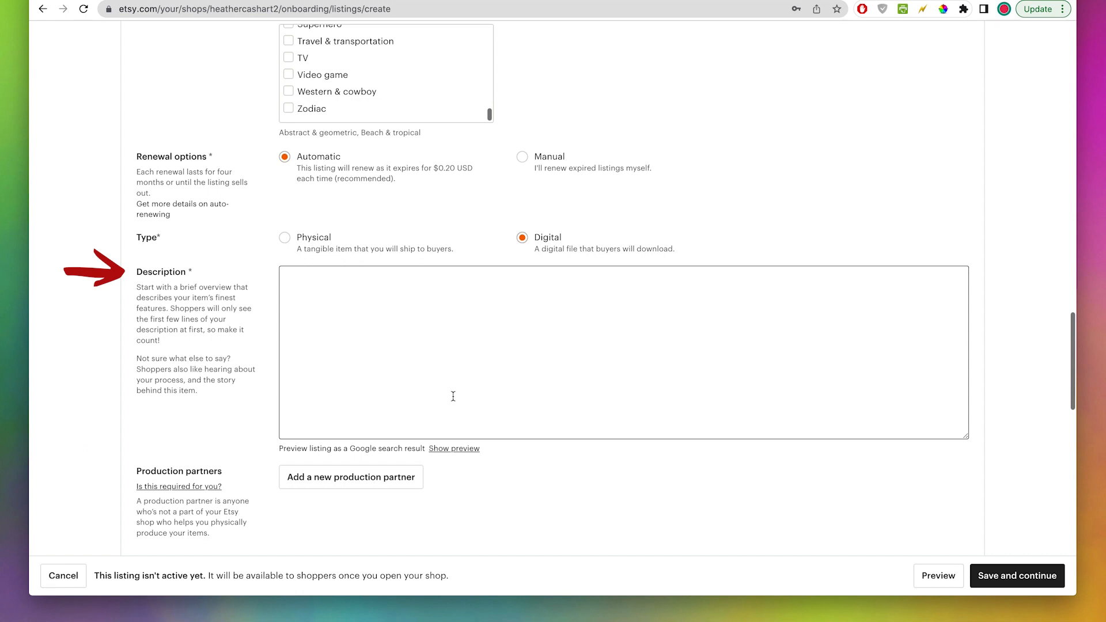
type("This is a digital watercolor background using s")
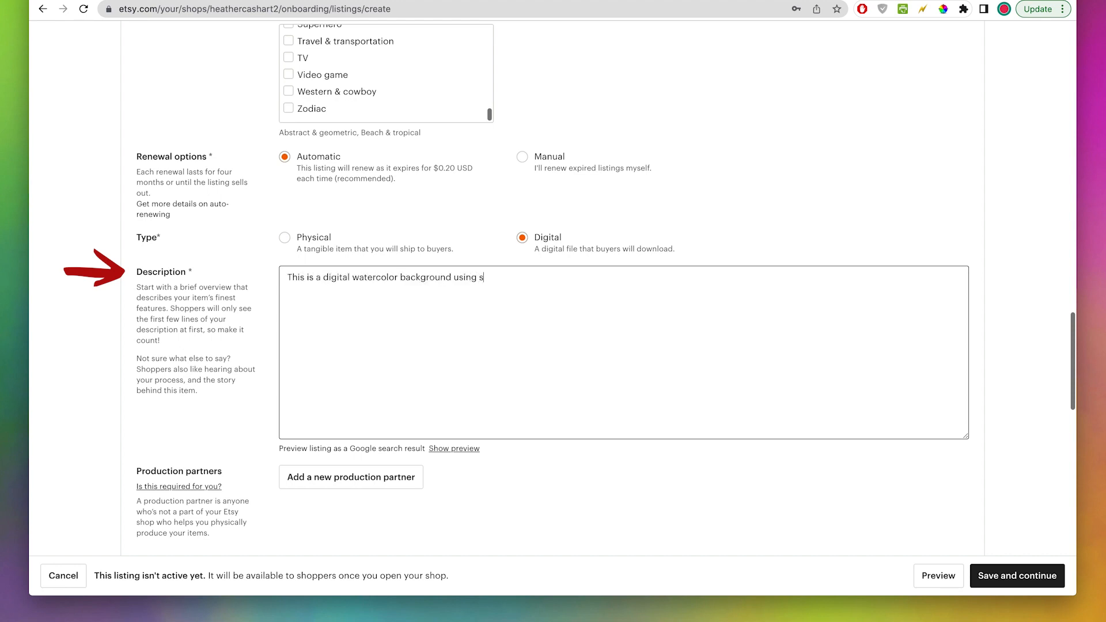
type("hades of pink and orange, ready to use for")
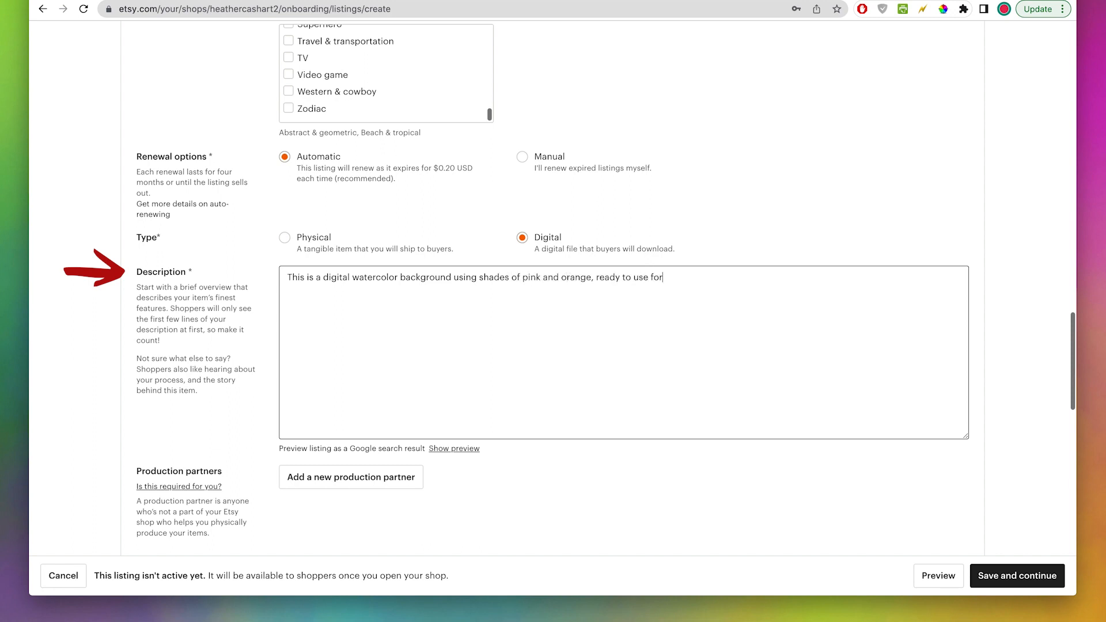
type(" your own personal or pr")
type("ofessional projecc")
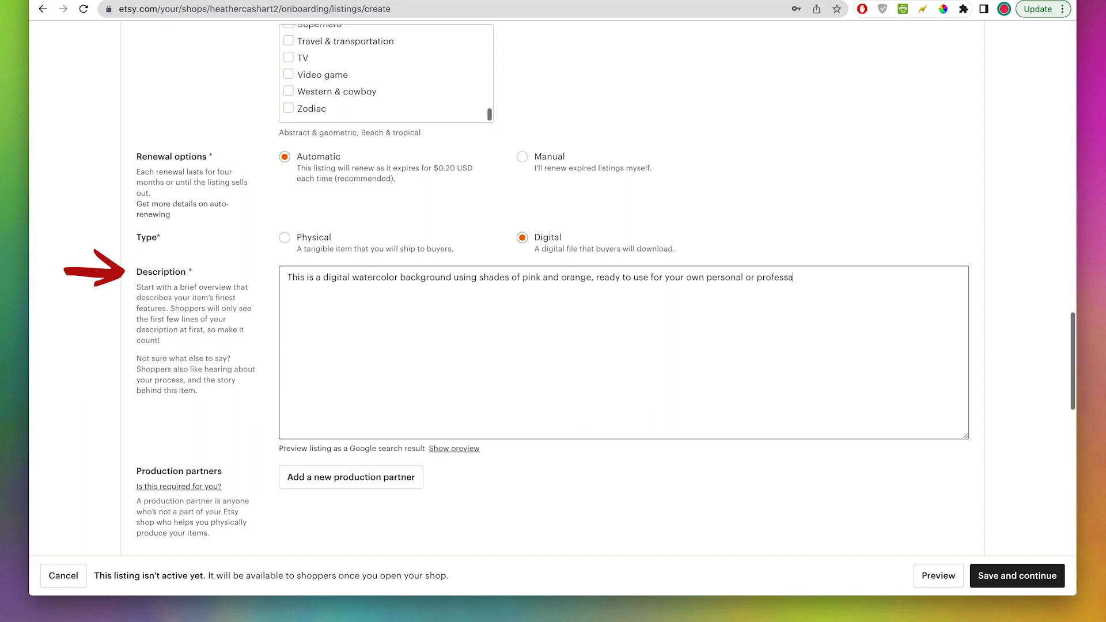
key("BackSpace")
type("t.")
Add the listing tags "pink and orange", "pink background", "orange background" and "printable background".
scroll(588, 375, "down", 2)
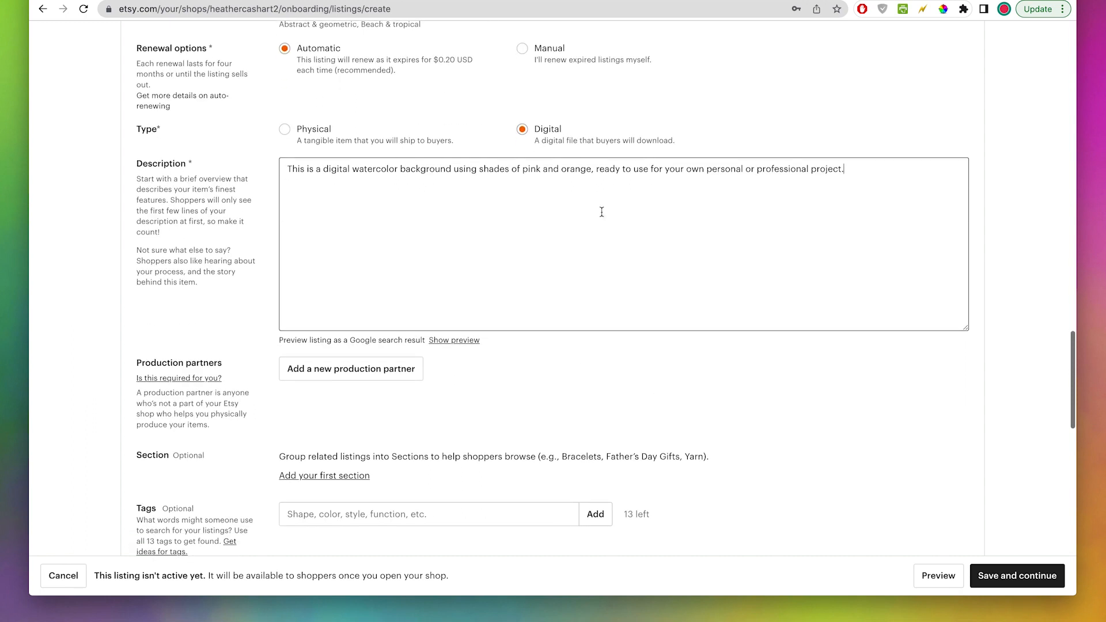
scroll(613, 282, "down", 3)
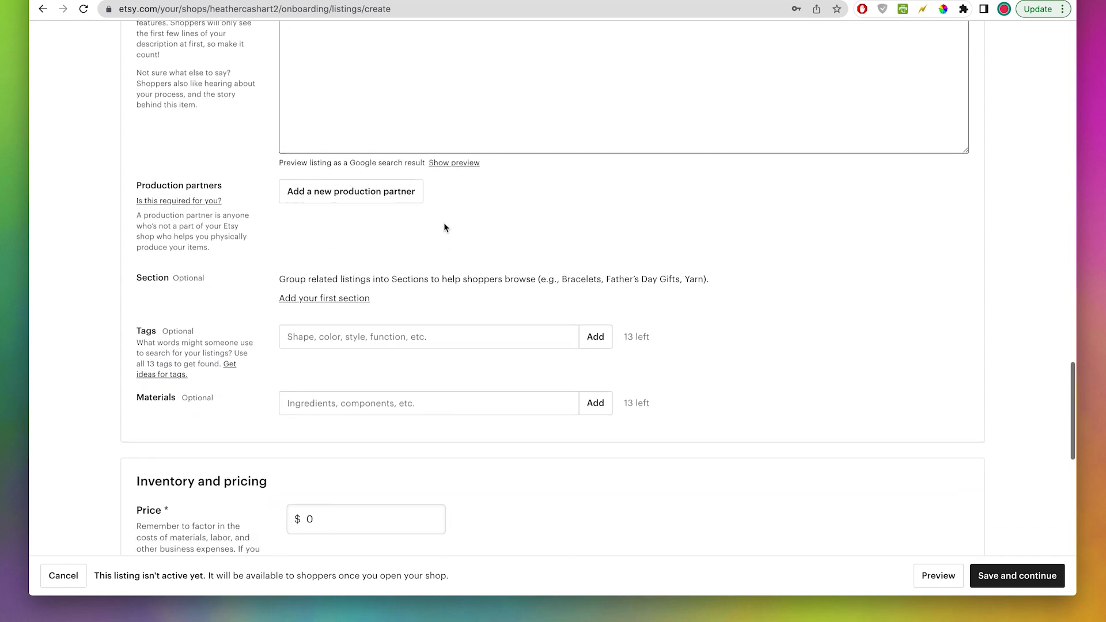
scroll(444, 225, "down", 2)
left_click(429, 207)
type("pink and orange")
key("Return")
type("pink background")
key("Return")
type("orange background")
key("Return")
type("printable background")
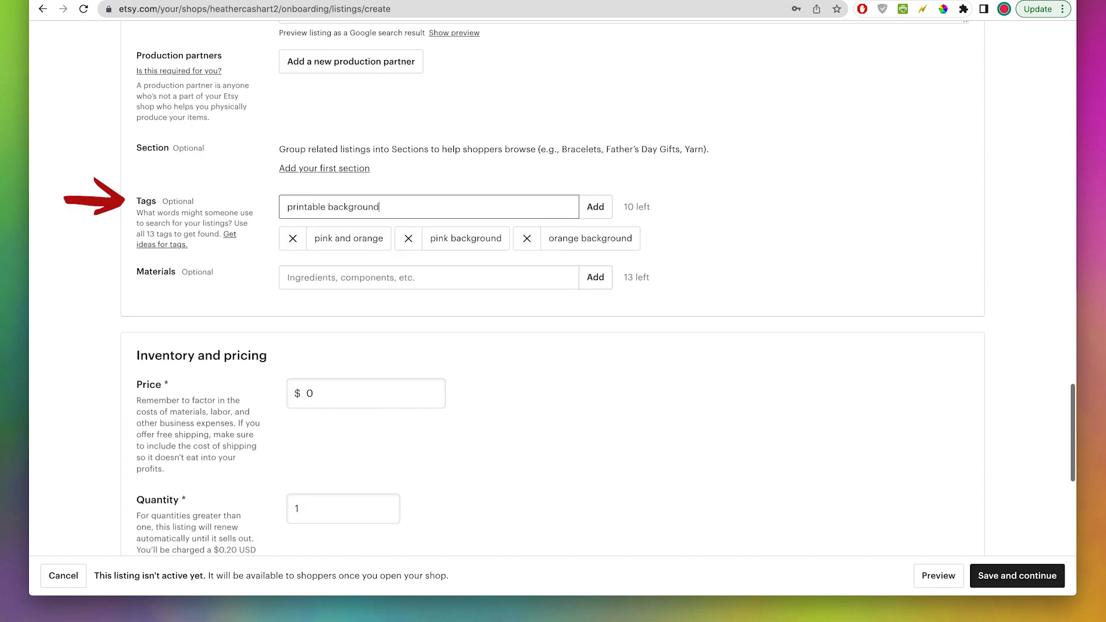
key("Return")
type("downloadable backgro")
key("BackSpace")
key("BackSpace")
key("BackSpace")
key("BackSpace")
key("BackSpace")
key("BackSpace")
key("BackSpace")
key("BackSpace")
key("super+a")
Add the tags "instant download", "colorful background", "colorful texture", "textured background" and "watercolor art" to the listing.
type("instant download")
key("Return")
type("colorful background")
key("Return")
type("colorful texture")
key("Return")
type("textured background")
key("Return")
type("watercolor art")
key("Return")
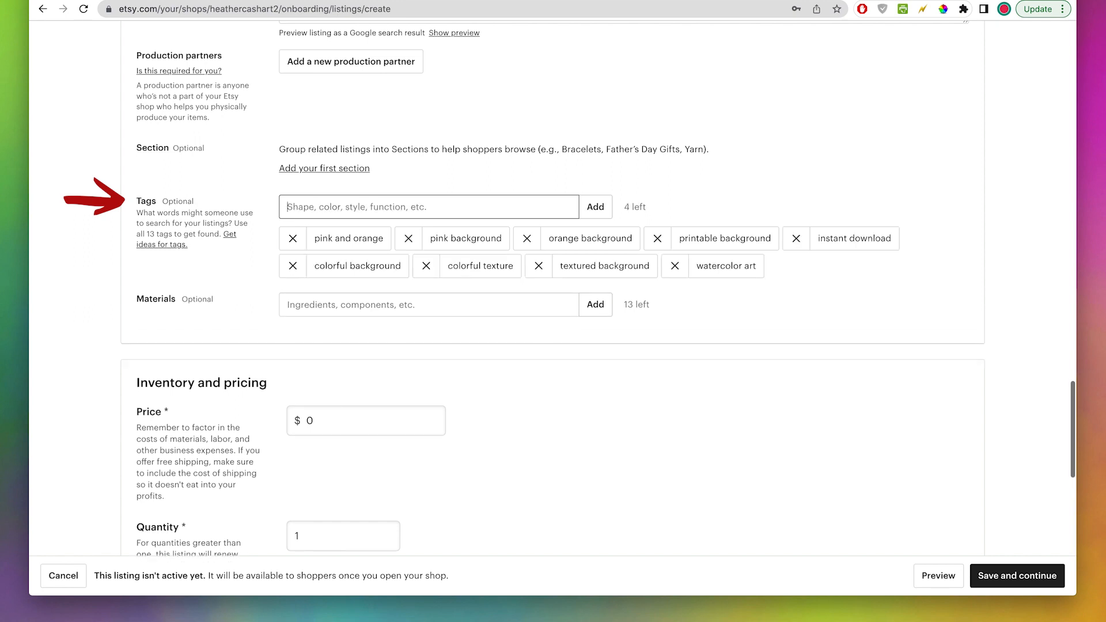
Add the tags "pink texture", "orange texture", "art background" and "tropical background" to the listing.
type("pink texture, orange texture, art background, tropical background")
key("Return")
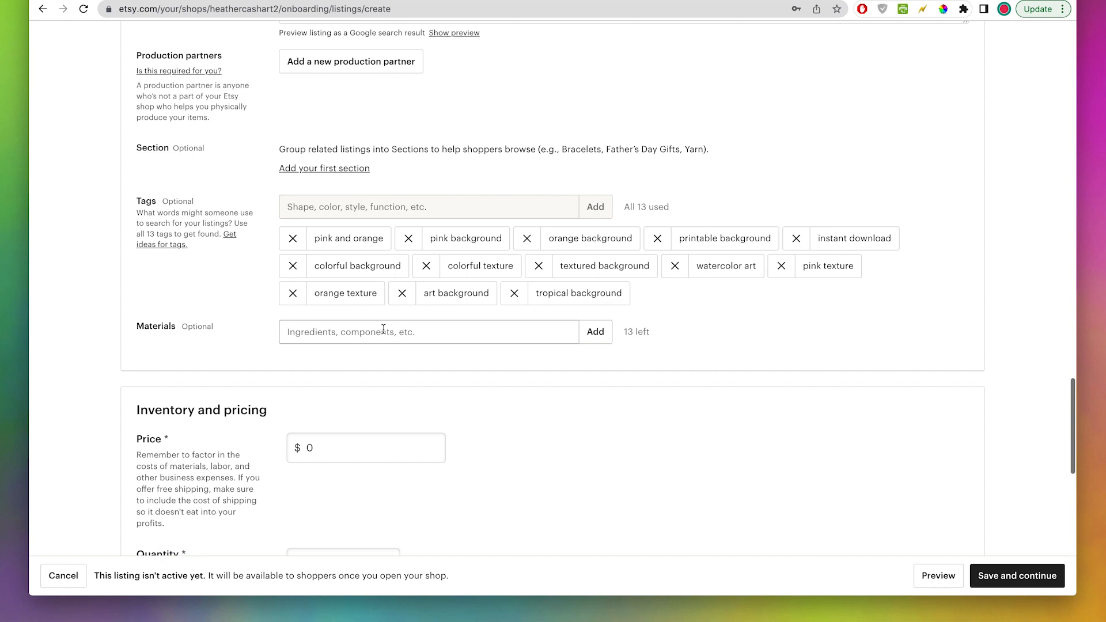
Set the listing's price to $2.00 and its quantity to 100.
scroll(384, 328, "down", 3)
left_click(337, 320)
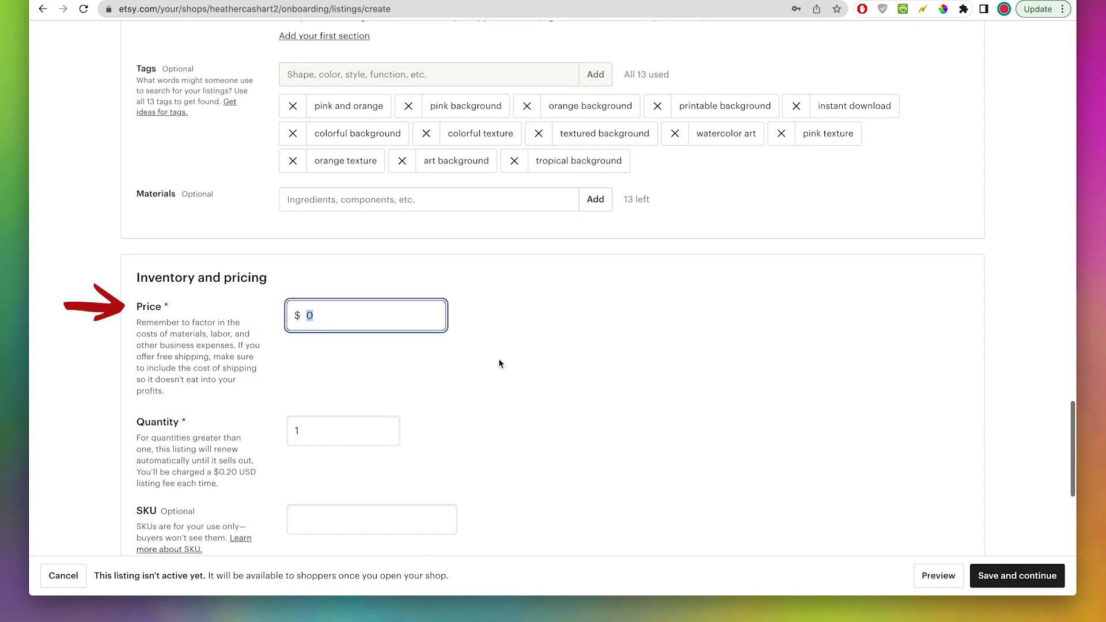
key("BackSpace")
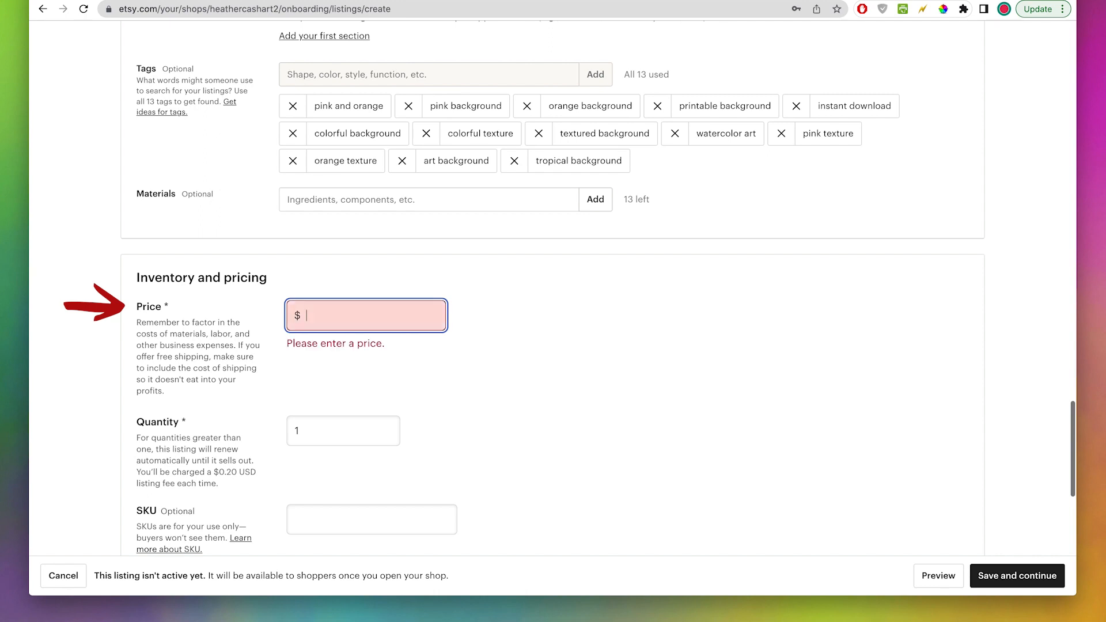
type("2.00")
left_click(508, 362)
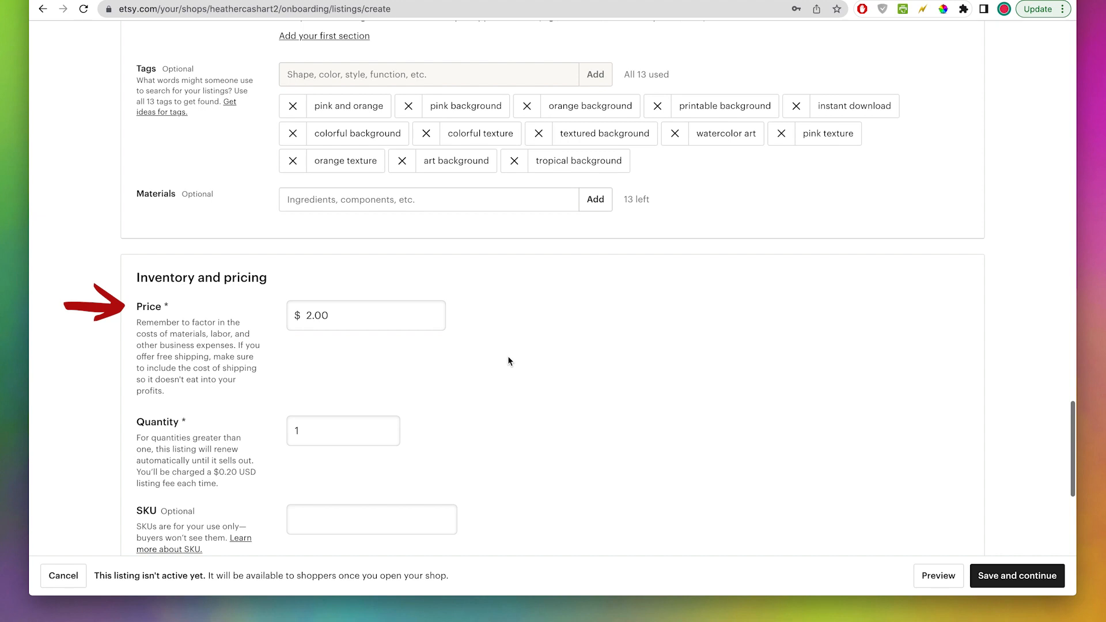
scroll(508, 361, "down", 5)
double_click(335, 269)
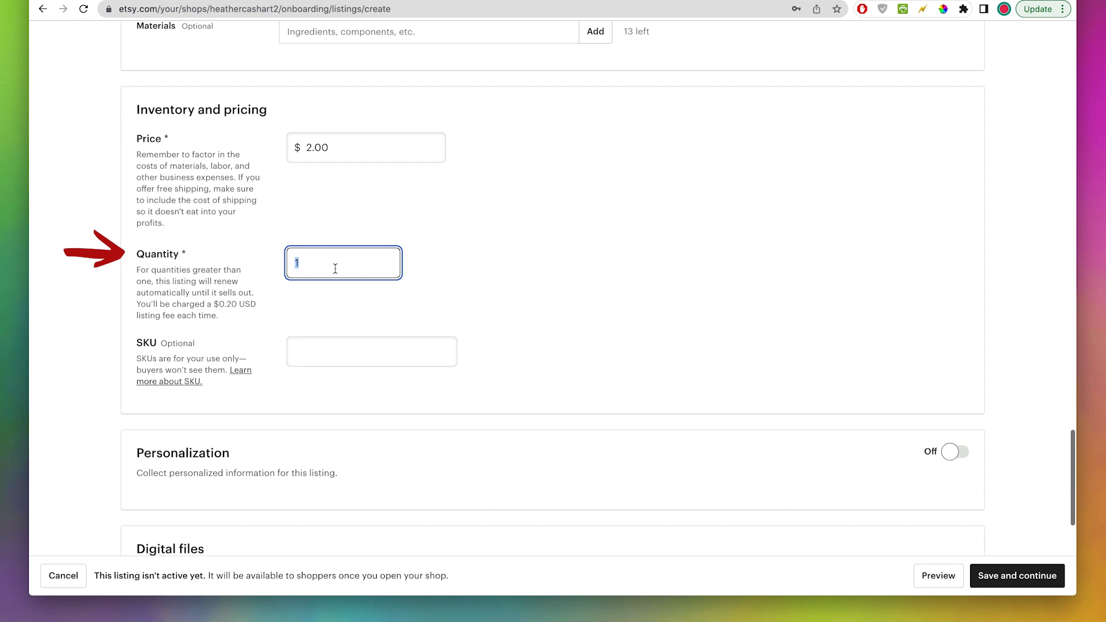
type("100")
scroll(178, 300, "down", 2)
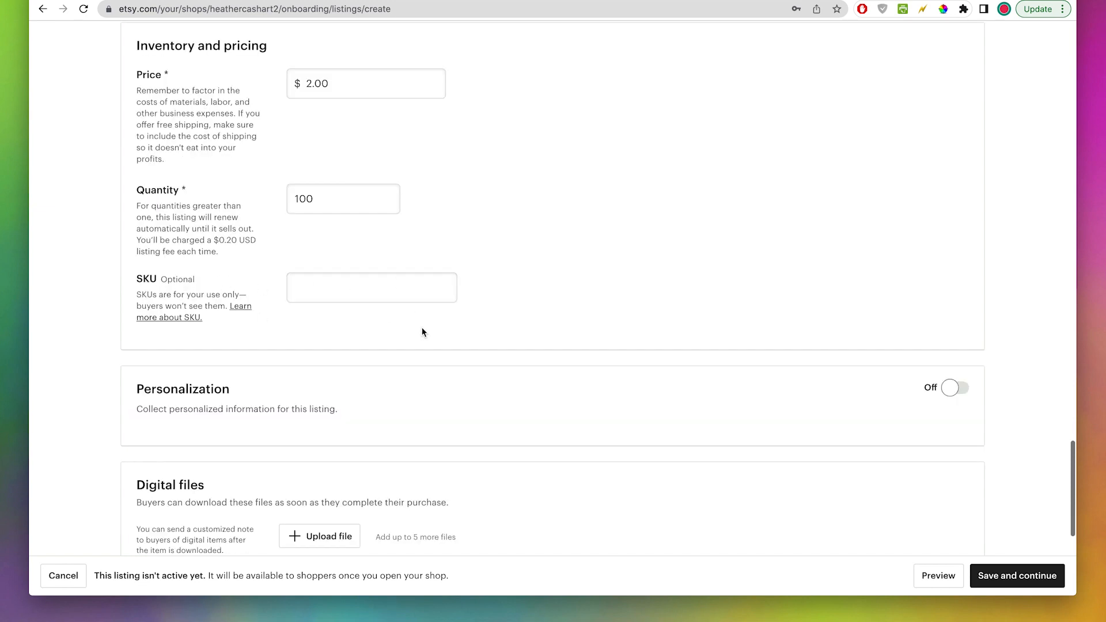
Upload IMG_0976.JPG from Downloads as the listing's digital file and save the listing.
scroll(422, 327, "down", 4)
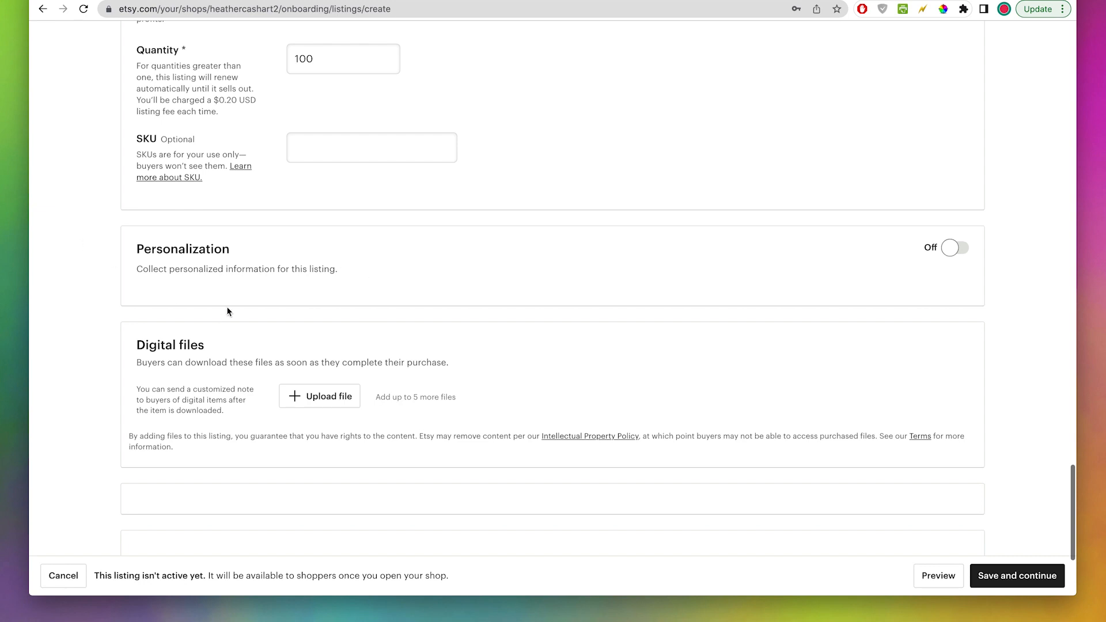
scroll(228, 312, "down", 2)
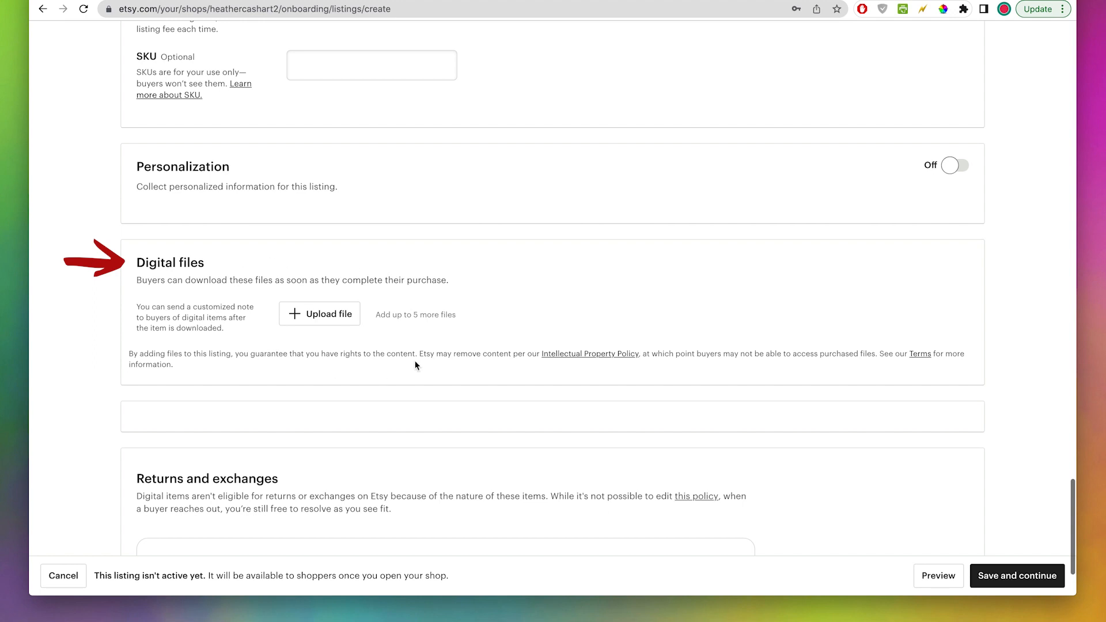
left_click(322, 326)
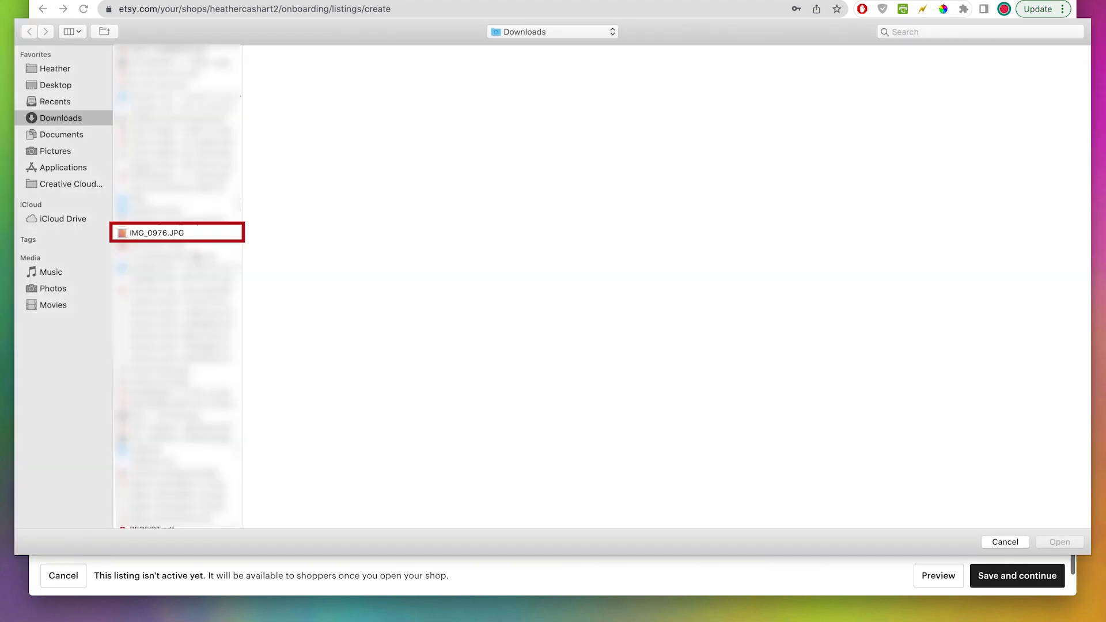
left_click(166, 235)
left_click(1059, 542)
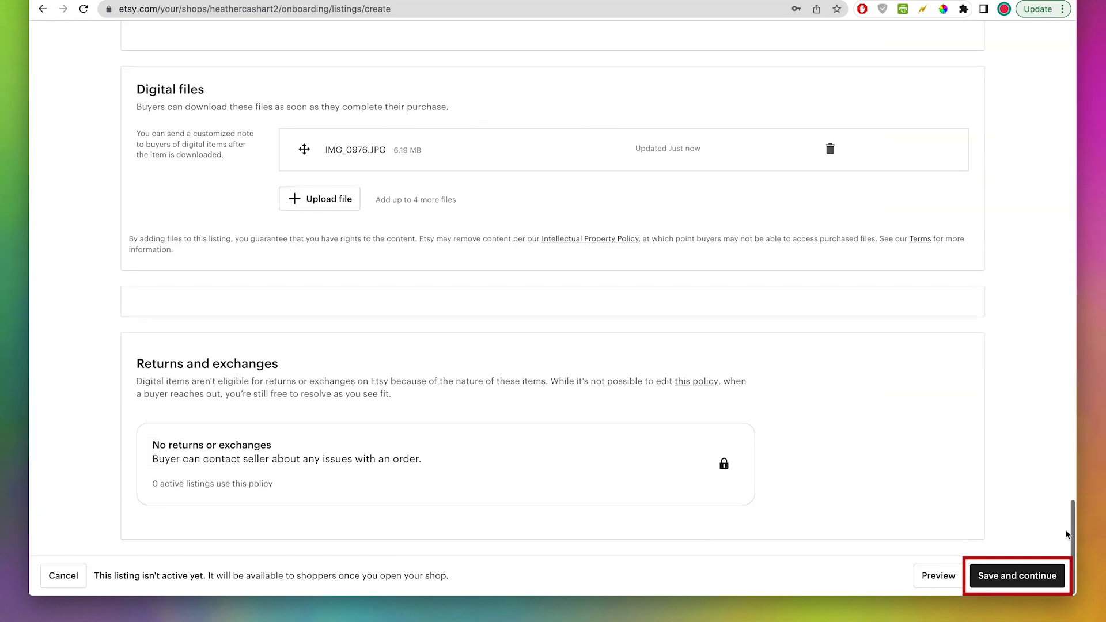
left_click(1034, 577)
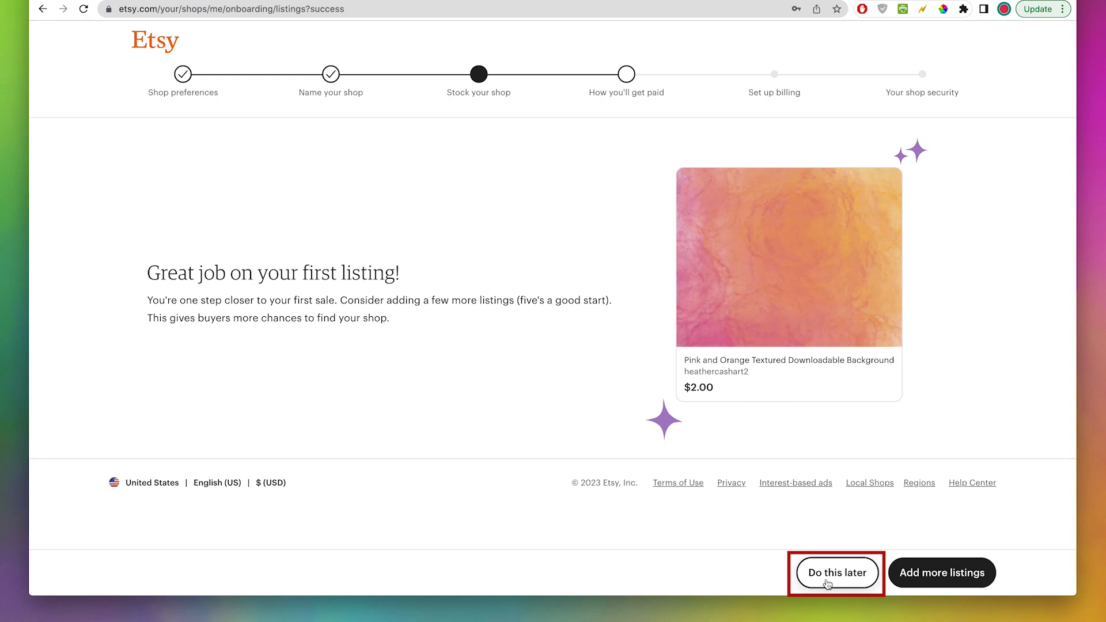
Postpone adding more listings and set the bank's location to United States in the payment setup.
left_click(827, 583)
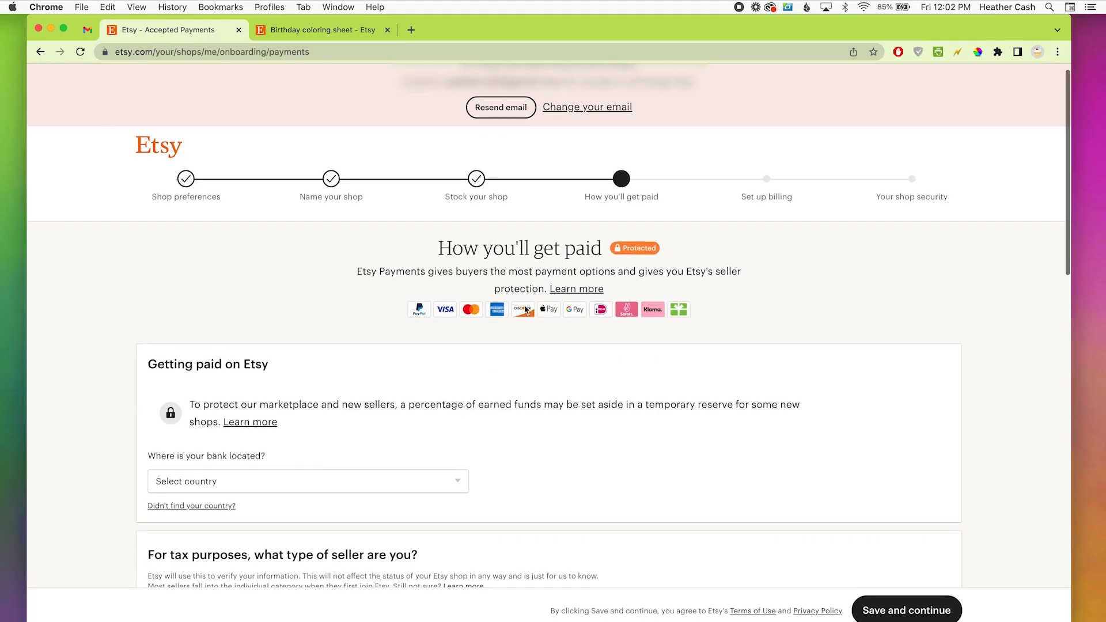
scroll(540, 404, "down", 3)
left_click(460, 320)
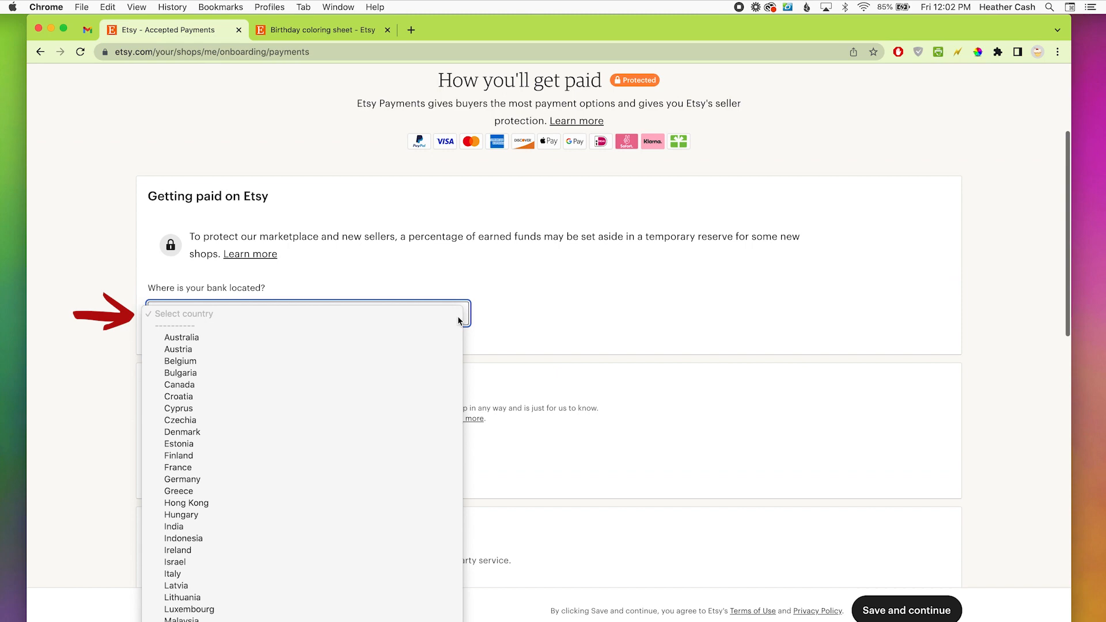
scroll(413, 393, "down", 5)
left_click(415, 396)
scroll(687, 403, "down", 2)
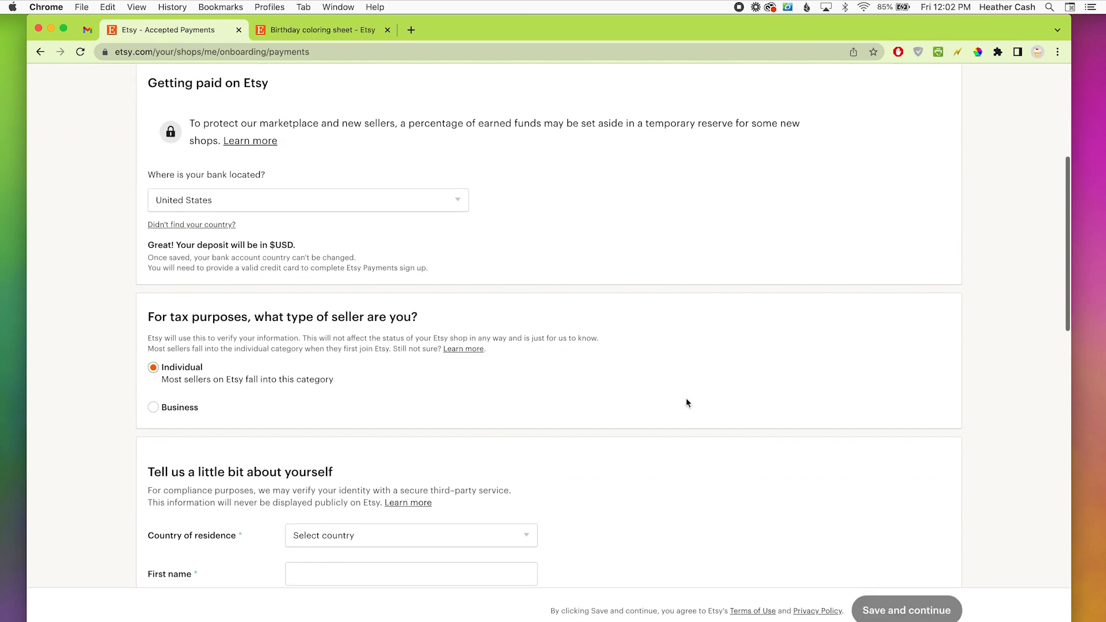
Open the country of residence choices in the personal details and start connecting the bank account via Plaid.
scroll(687, 403, "down", 1)
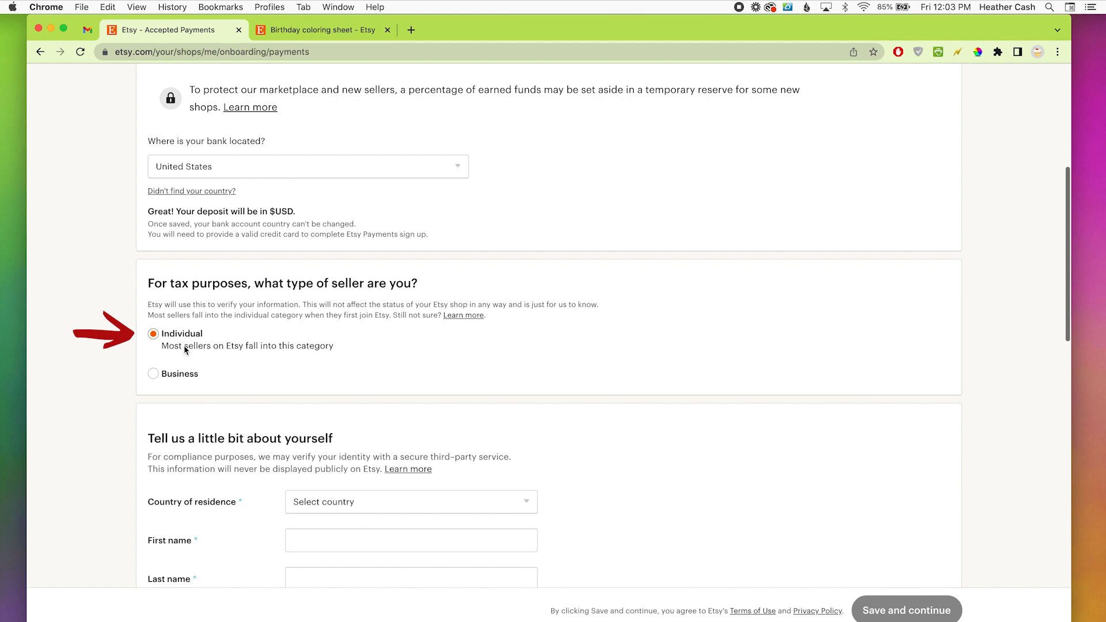
scroll(575, 363, "down", 5)
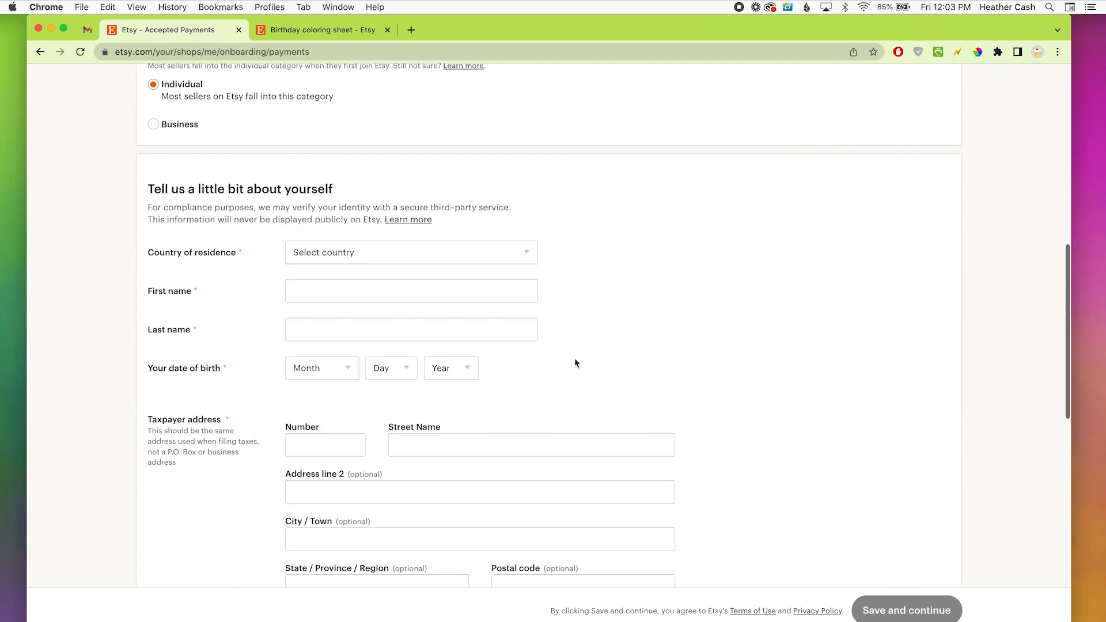
left_click(512, 254)
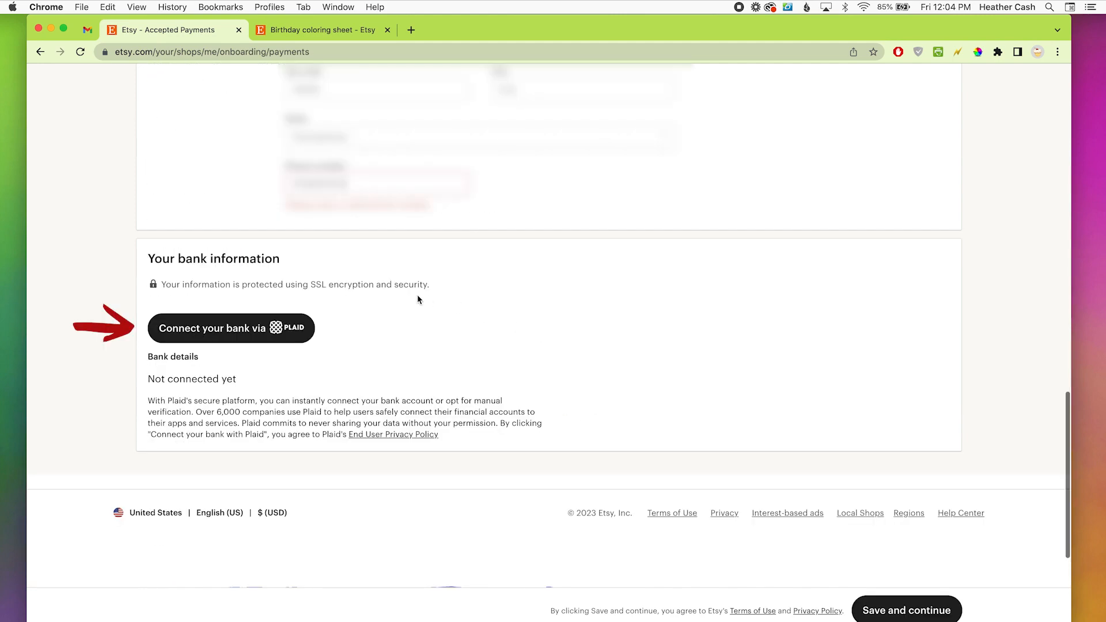
left_click(252, 330)
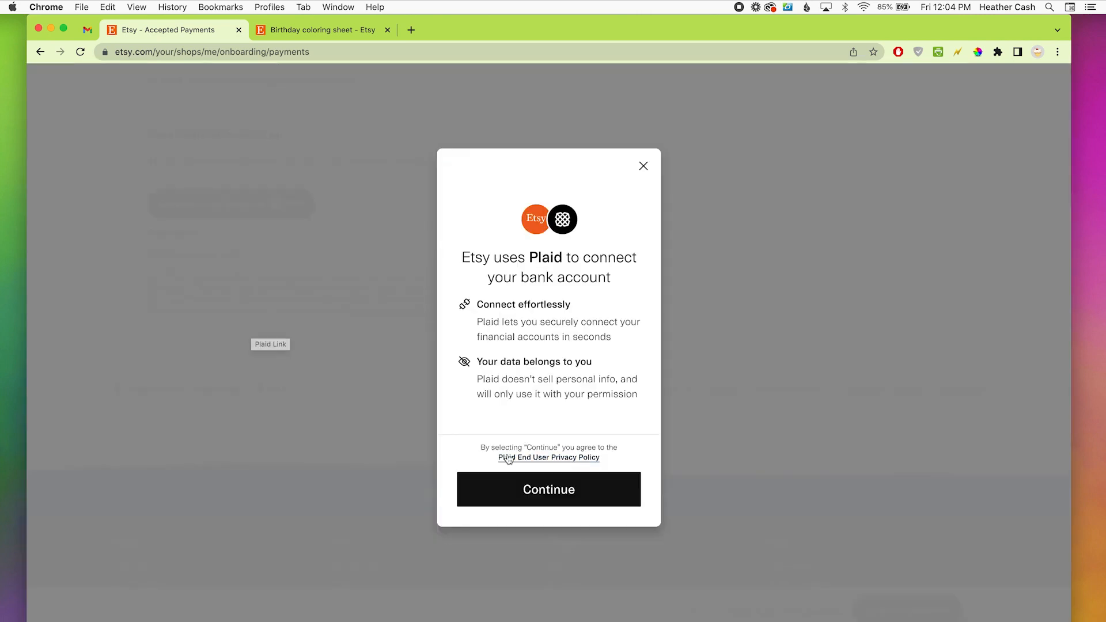
left_click(558, 491)
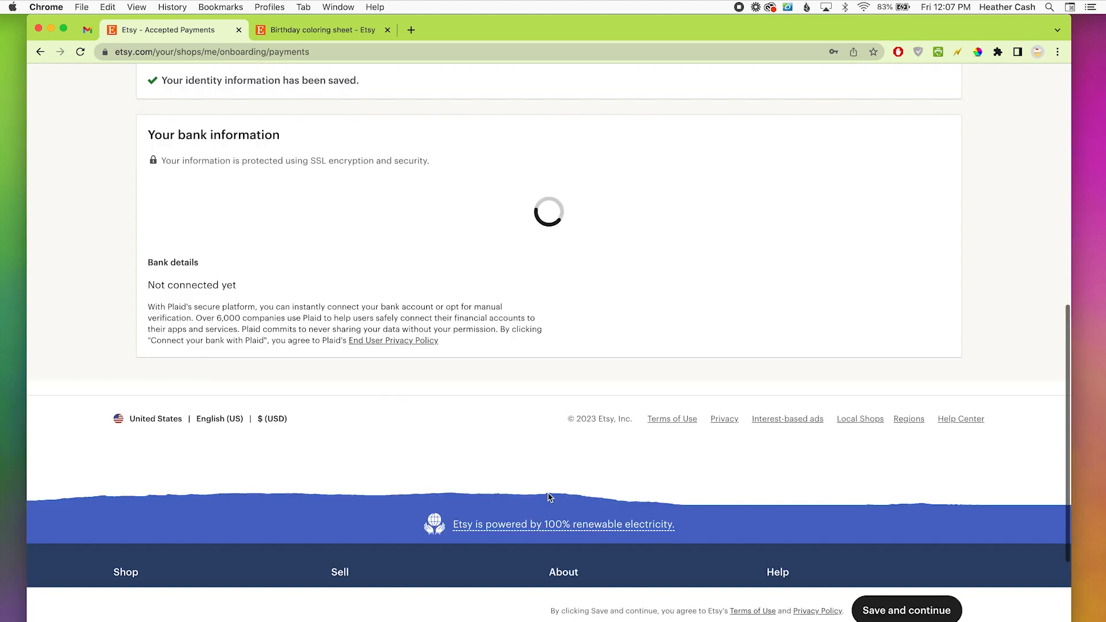
Confirm the account from Etsy's confirmation e-mail and return to the shop setup through Shop Manager.
scroll(548, 403, "up", 10)
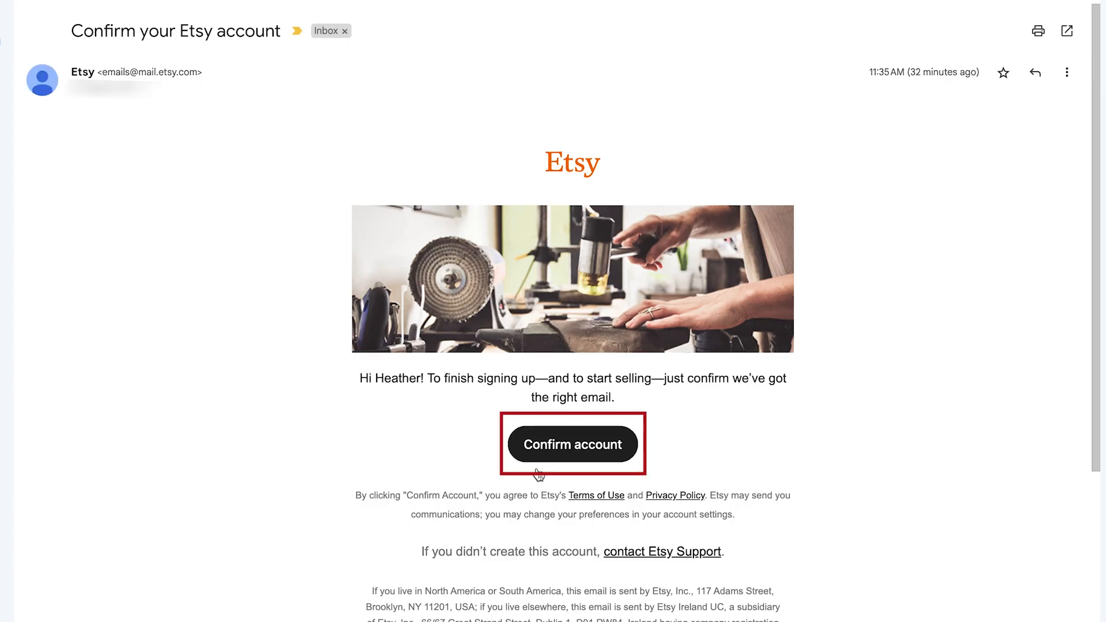
left_click(559, 449)
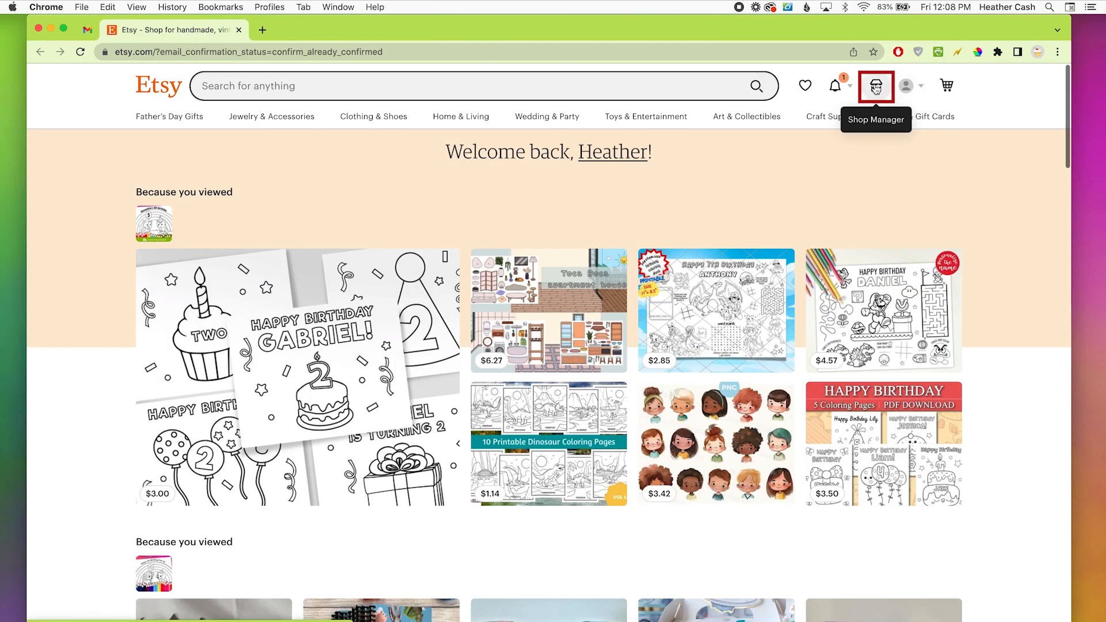
left_click(877, 88)
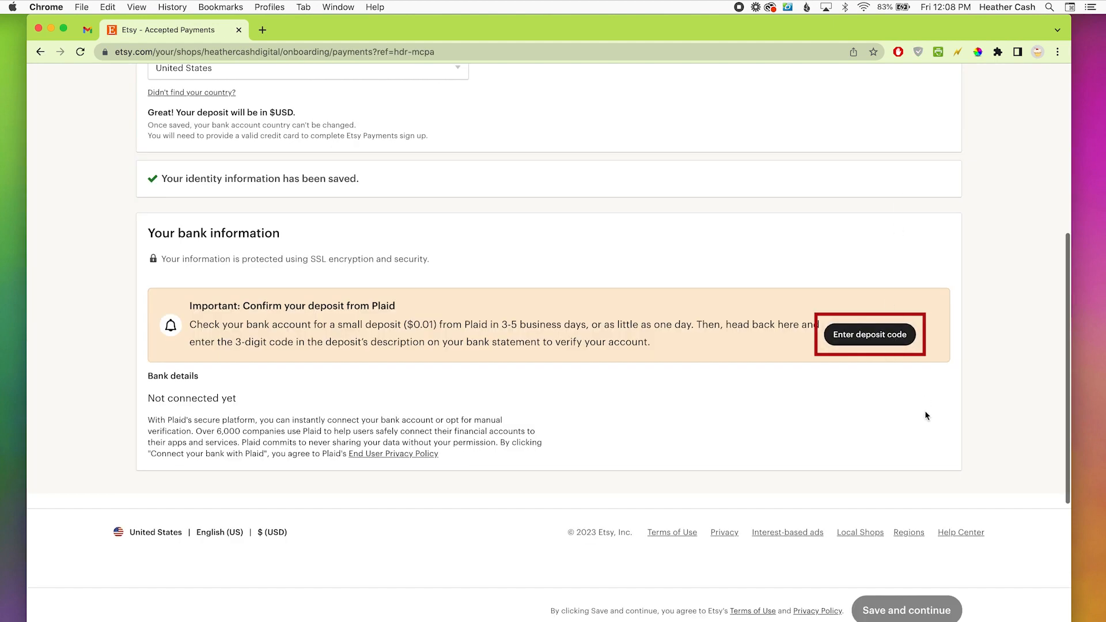
Open the deposit code entry in the bank information to verify the account linked through Plaid.
scroll(926, 416, "up", 3)
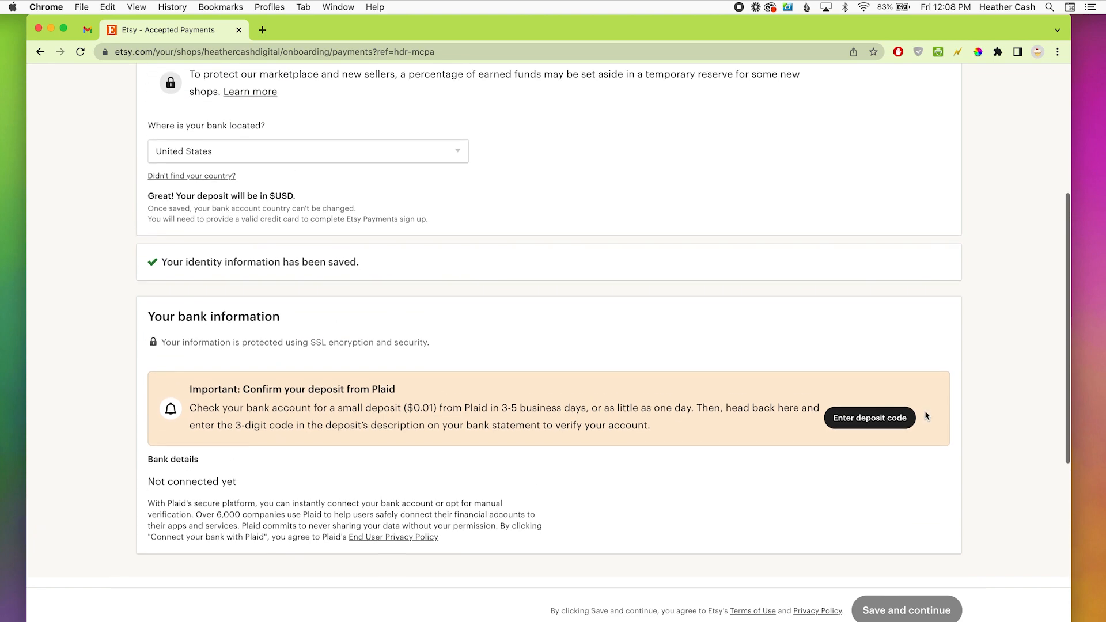
scroll(925, 410, "up", 10)
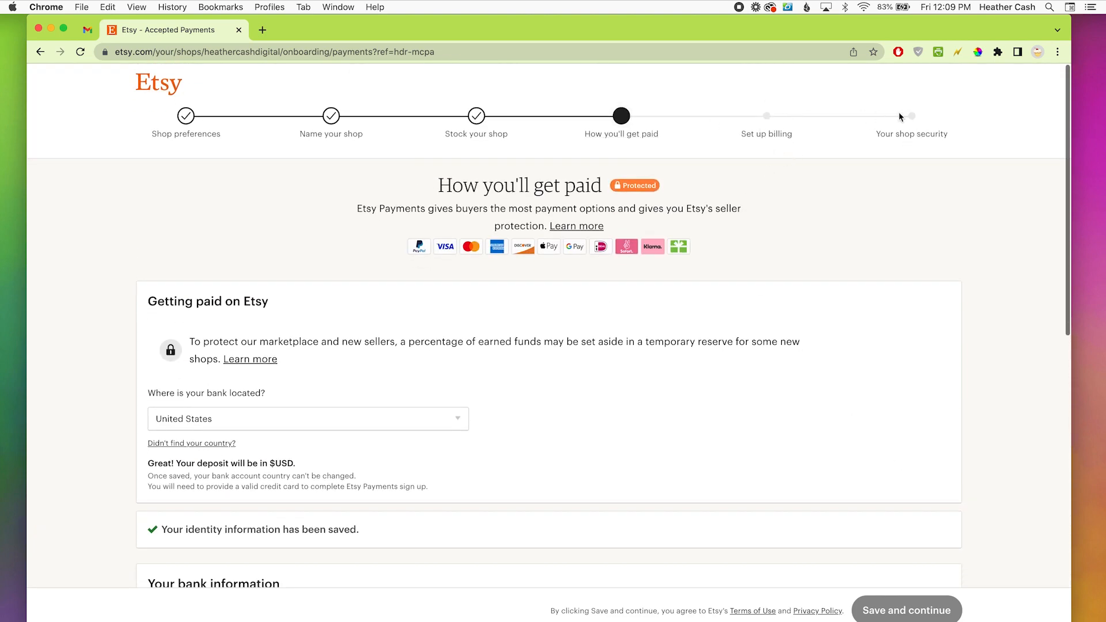
scroll(607, 417, "up", 1)
scroll(606, 417, "down", 1)
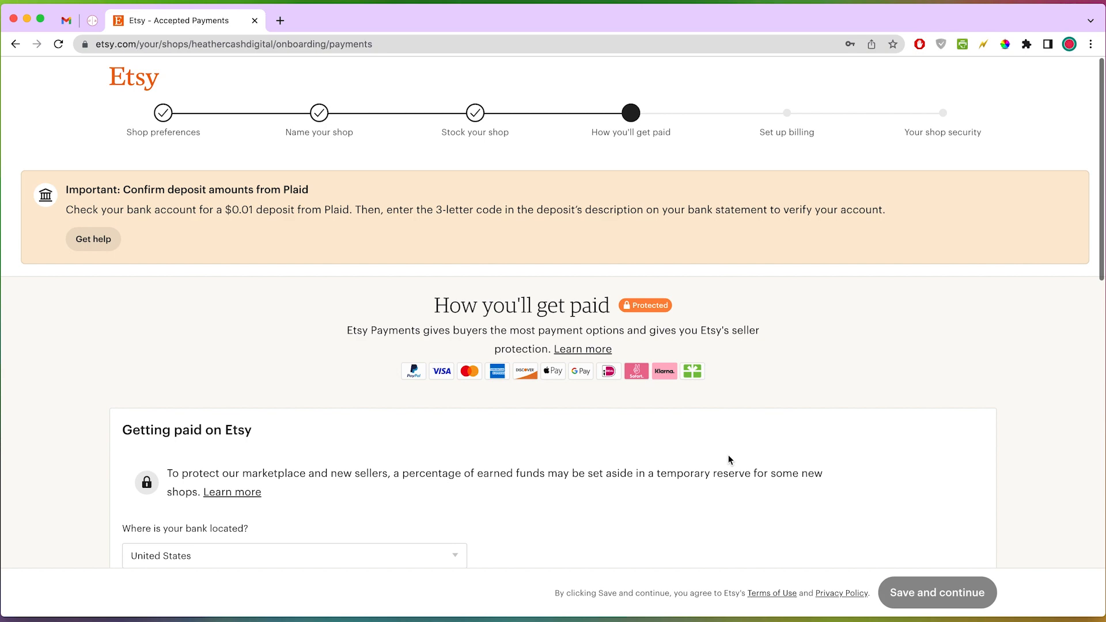
scroll(729, 459, "down", 10)
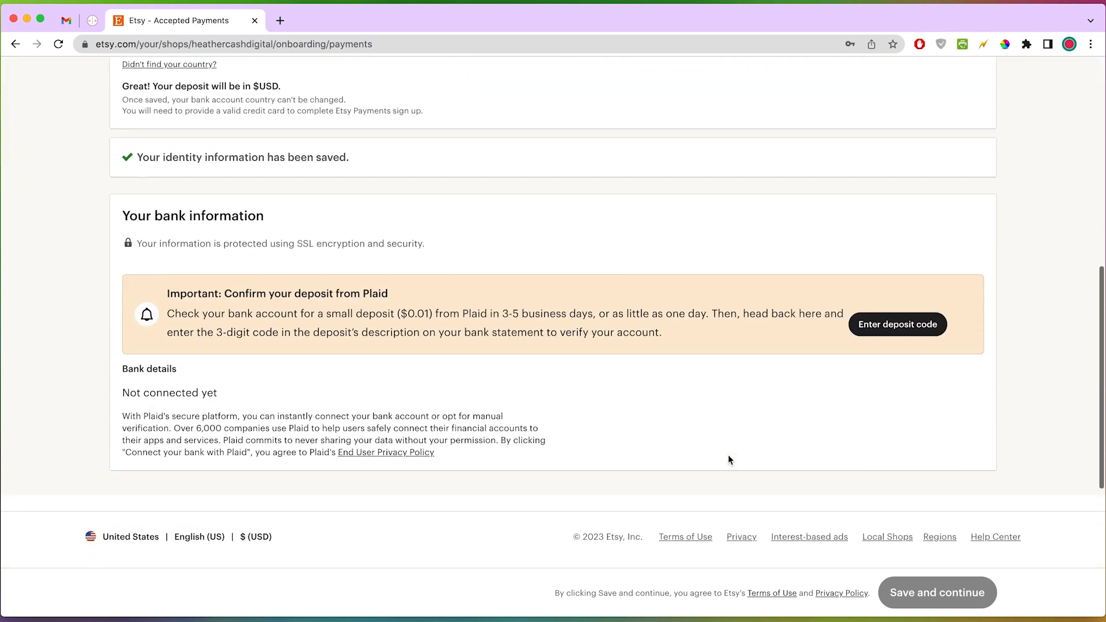
scroll(729, 455, "up", 2)
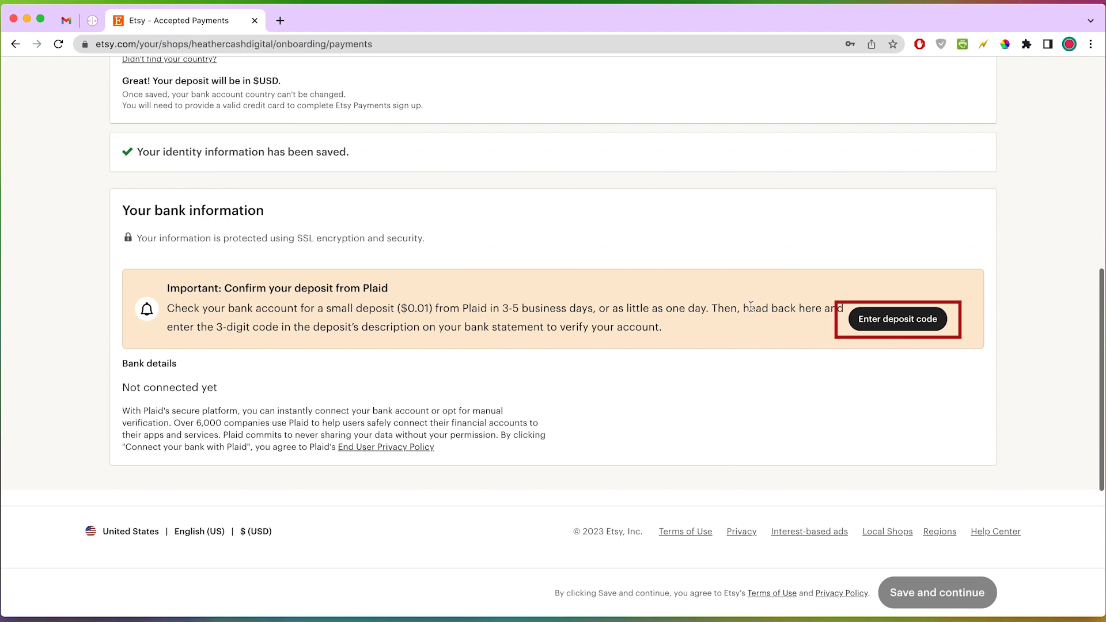
left_click(901, 320)
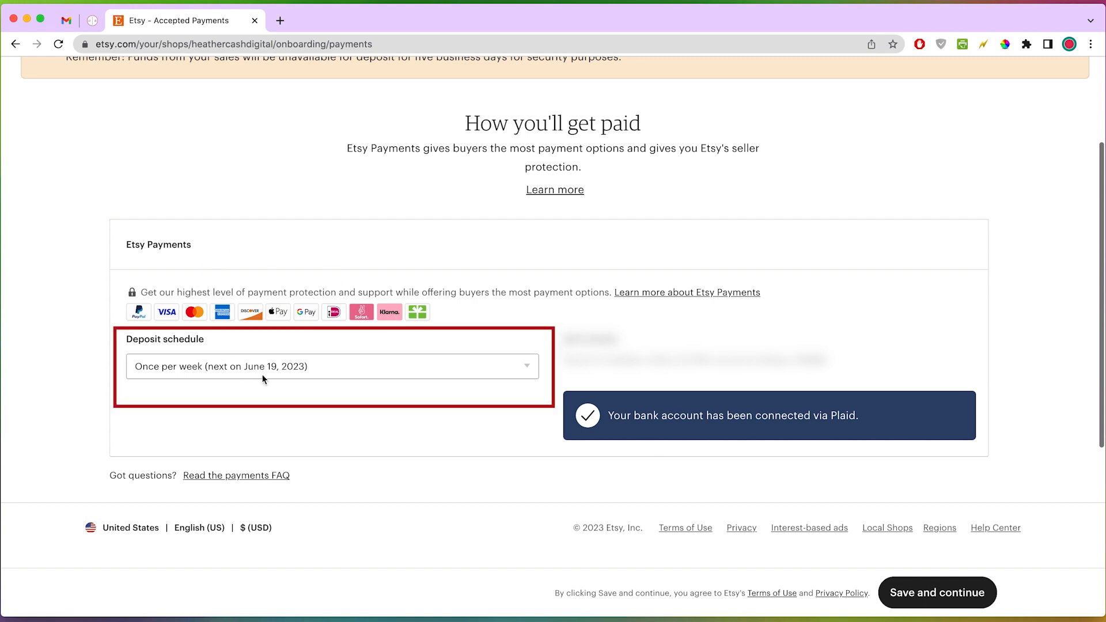
Choose a deposit schedule of once per week and save the payment settings.
left_click(312, 373)
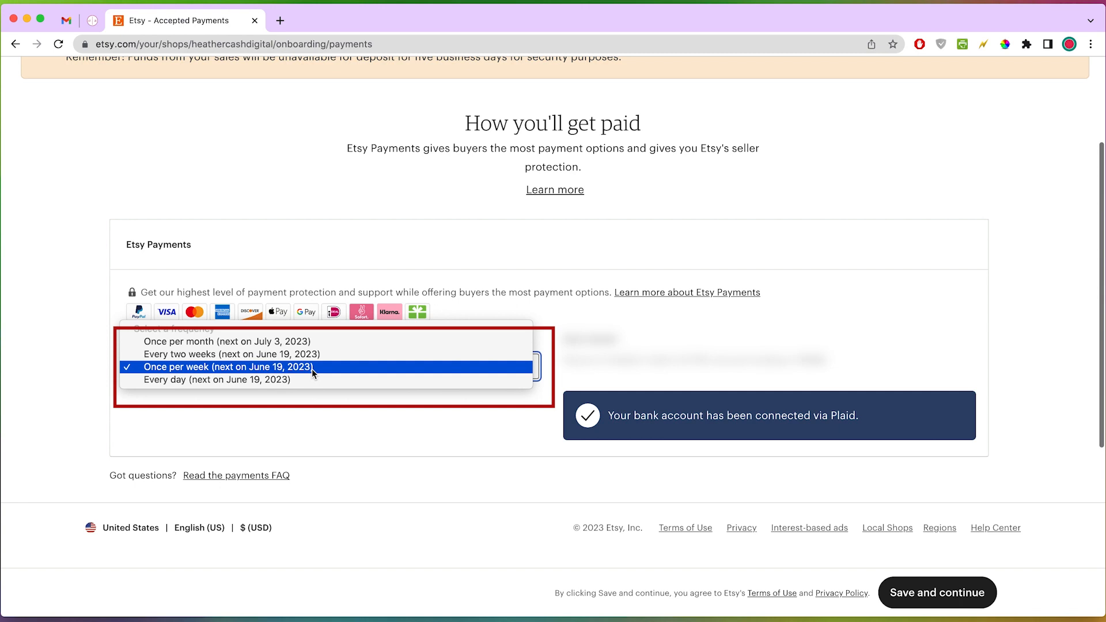
left_click(313, 370)
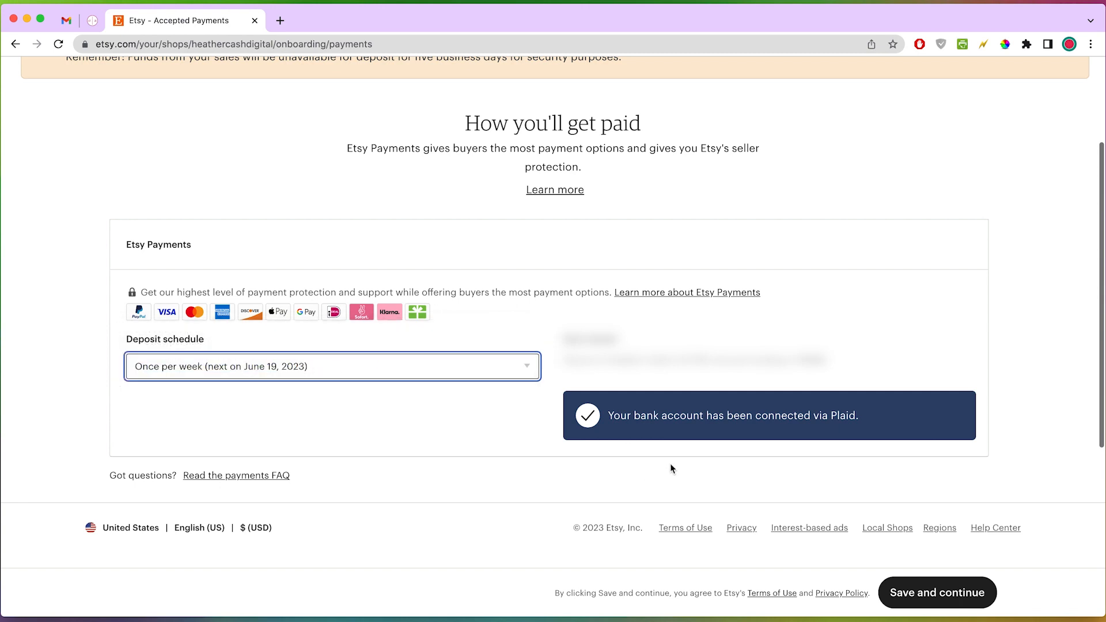
left_click(934, 598)
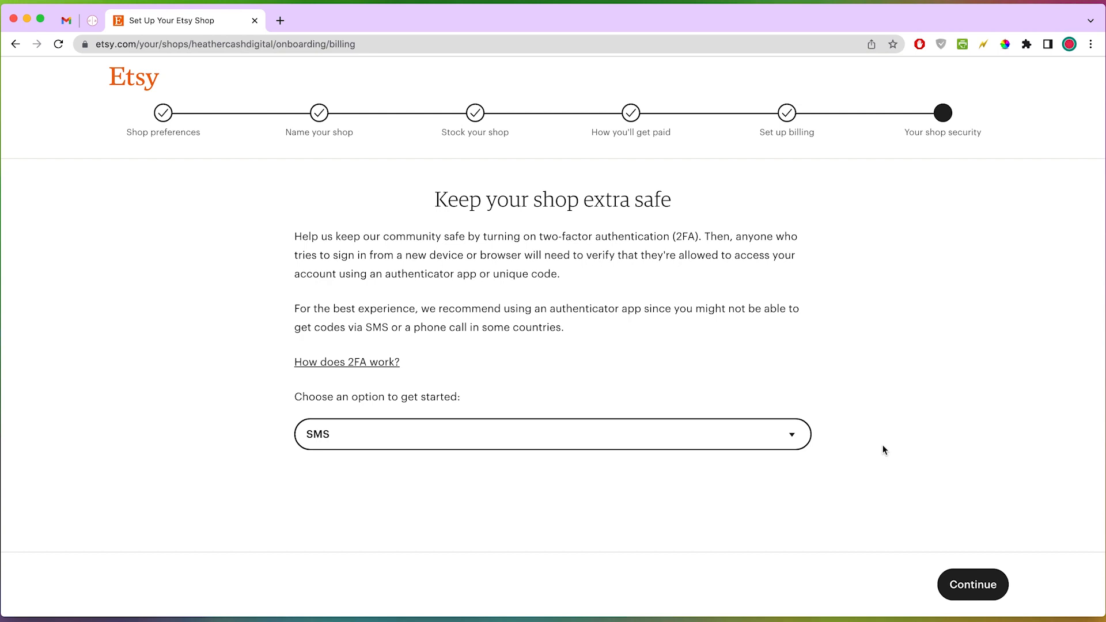
Set up two-factor authentication via SMS with a code sent to the phone number, and open the shop.
left_click(772, 437)
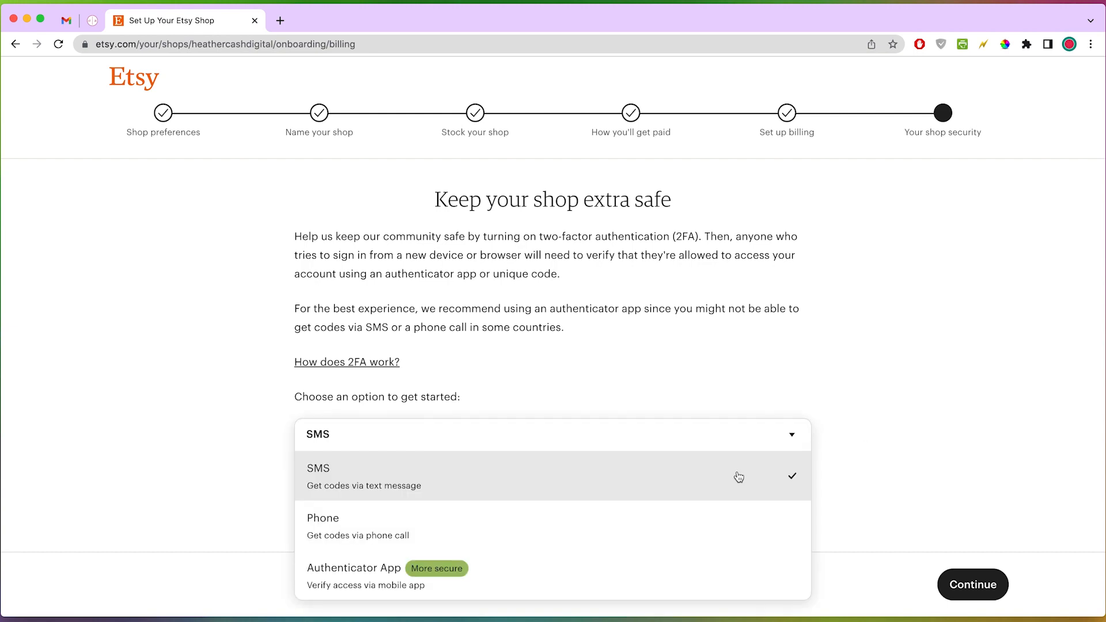
left_click(739, 478)
left_click(954, 583)
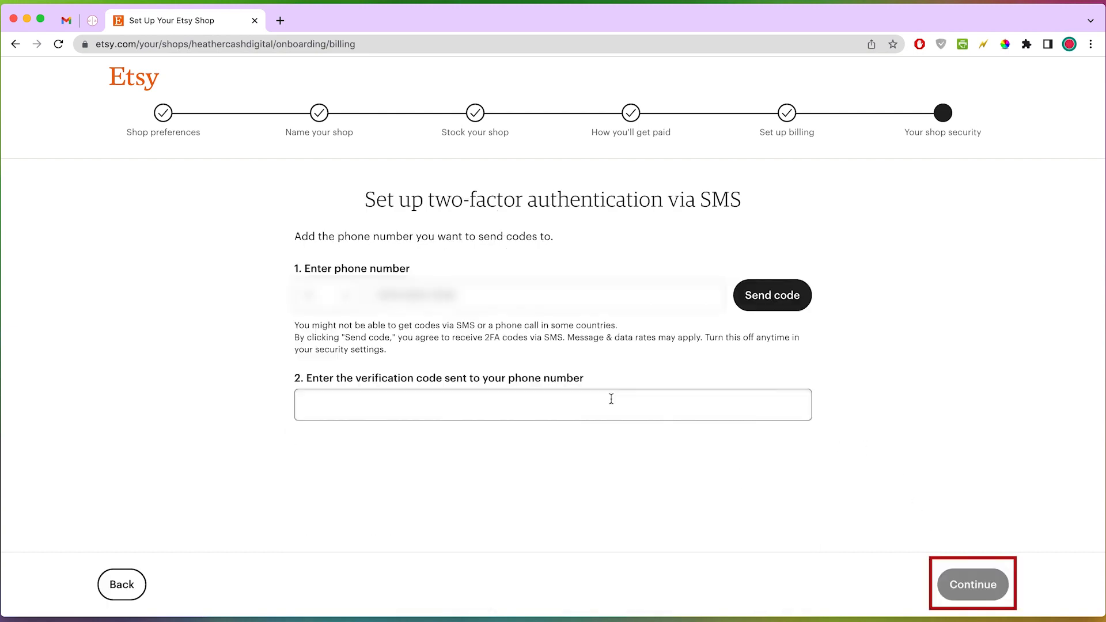
left_click(771, 296)
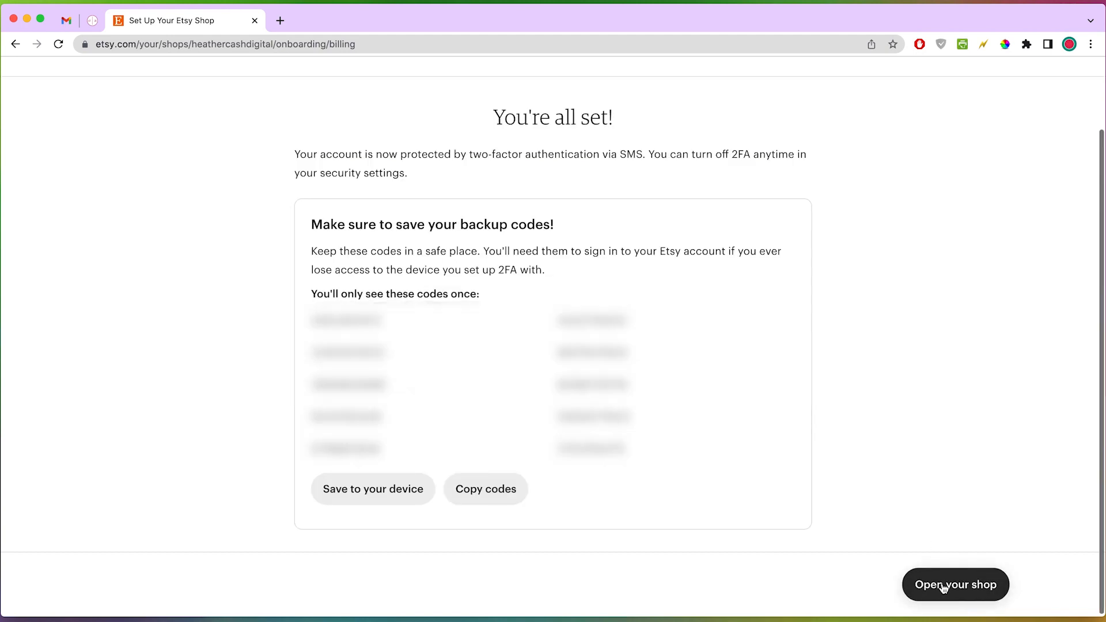
left_click(944, 588)
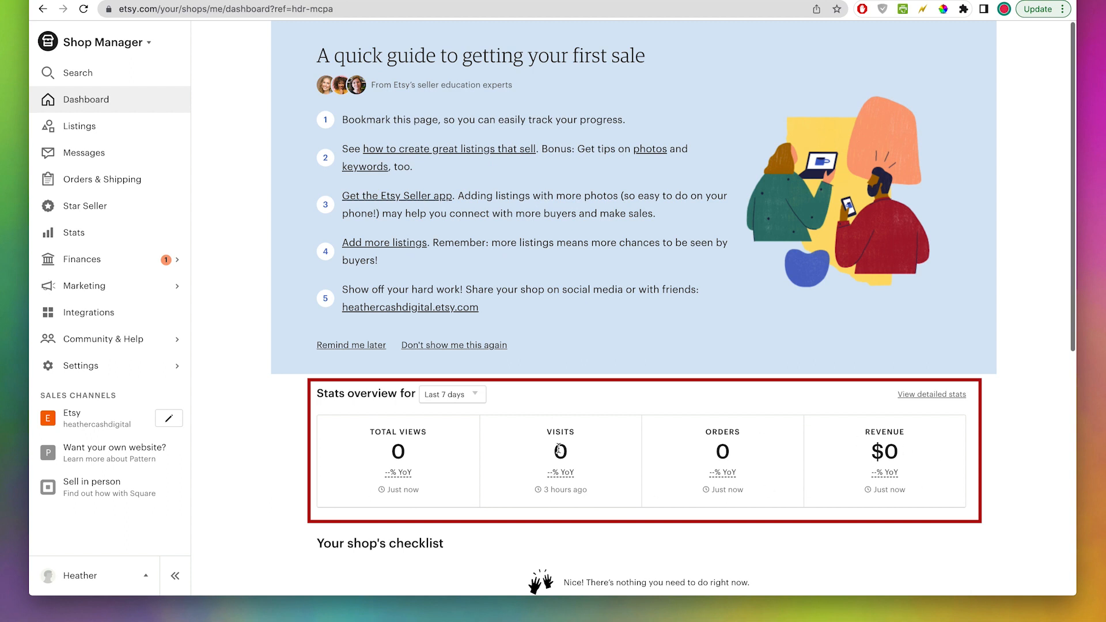
Check the active listing in Shop Manager's listings, and view the public Etsy shop page down to its shop policies.
left_click(107, 133)
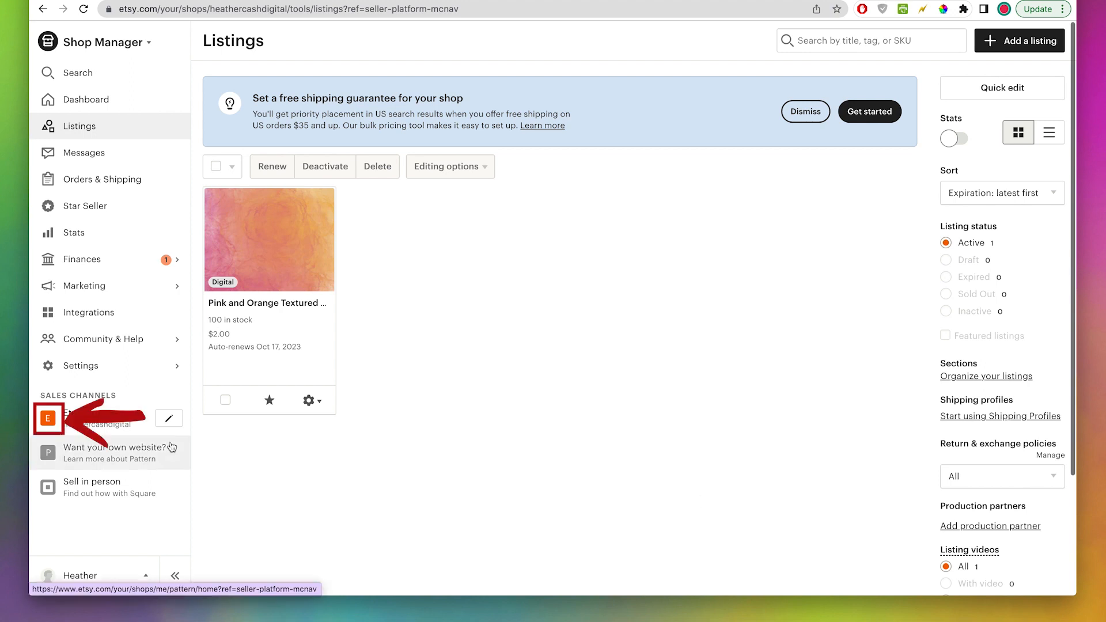
left_click(50, 422)
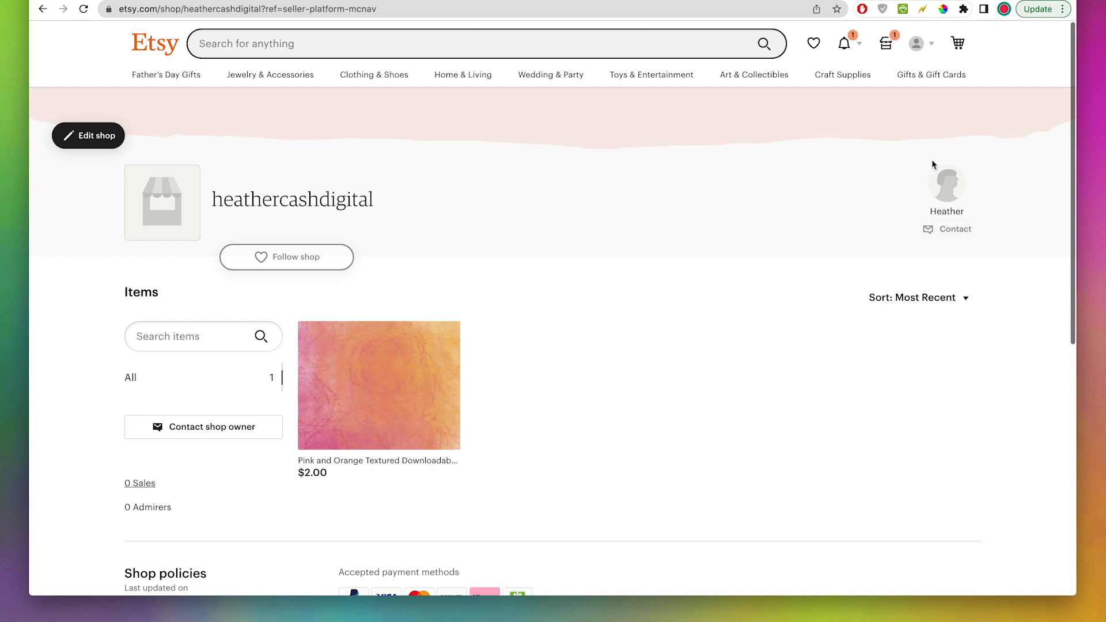
scroll(584, 287, "down", 3)
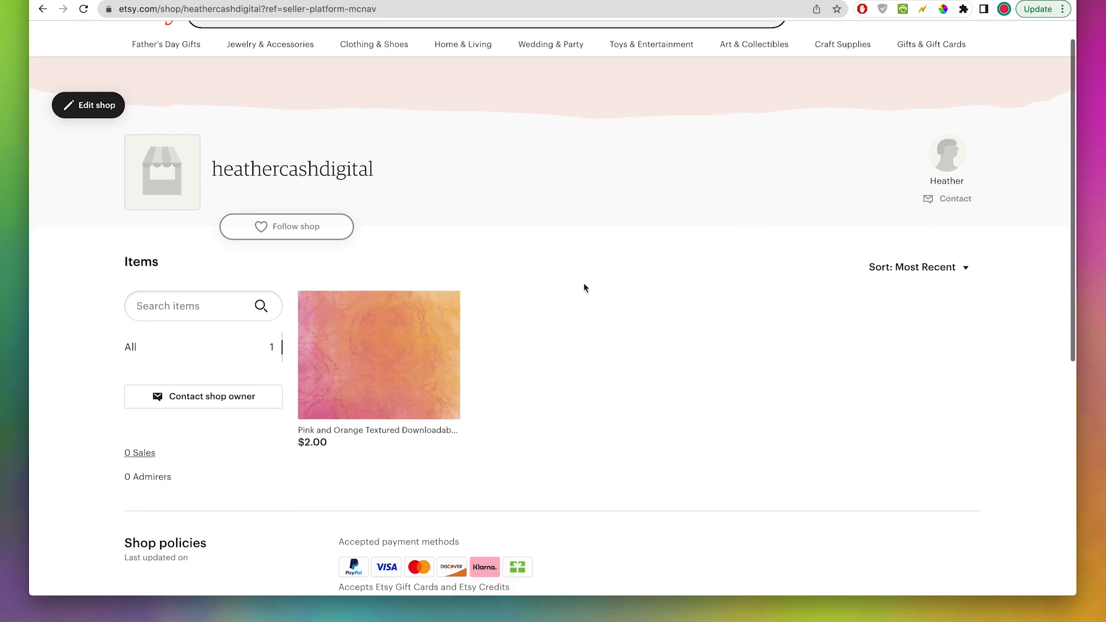
scroll(584, 285, "down", 5)
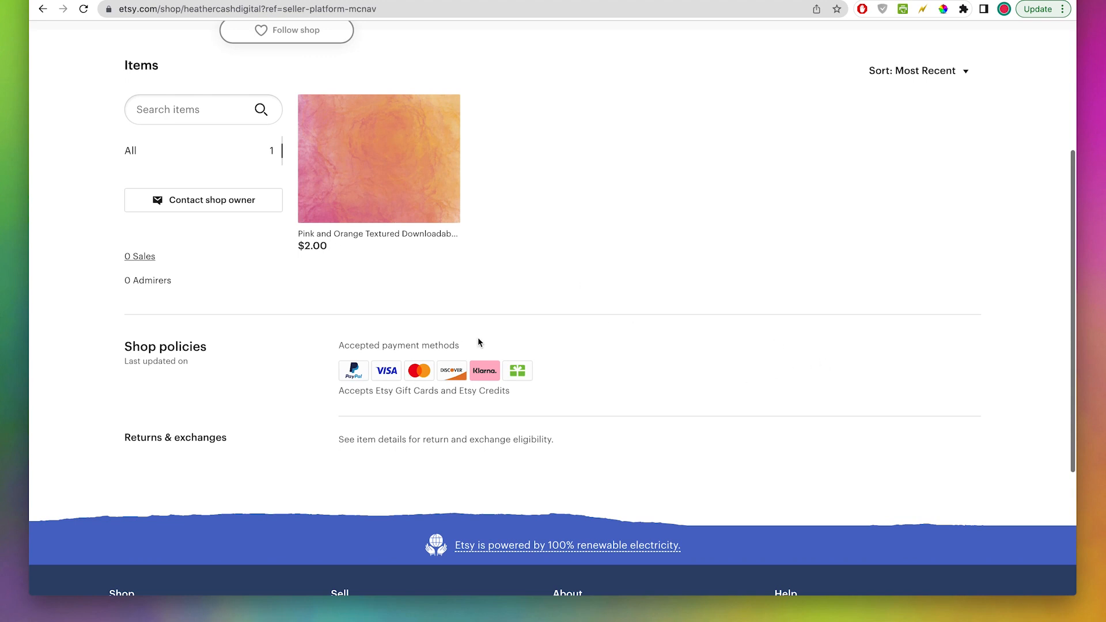
scroll(789, 326, "up", 8)
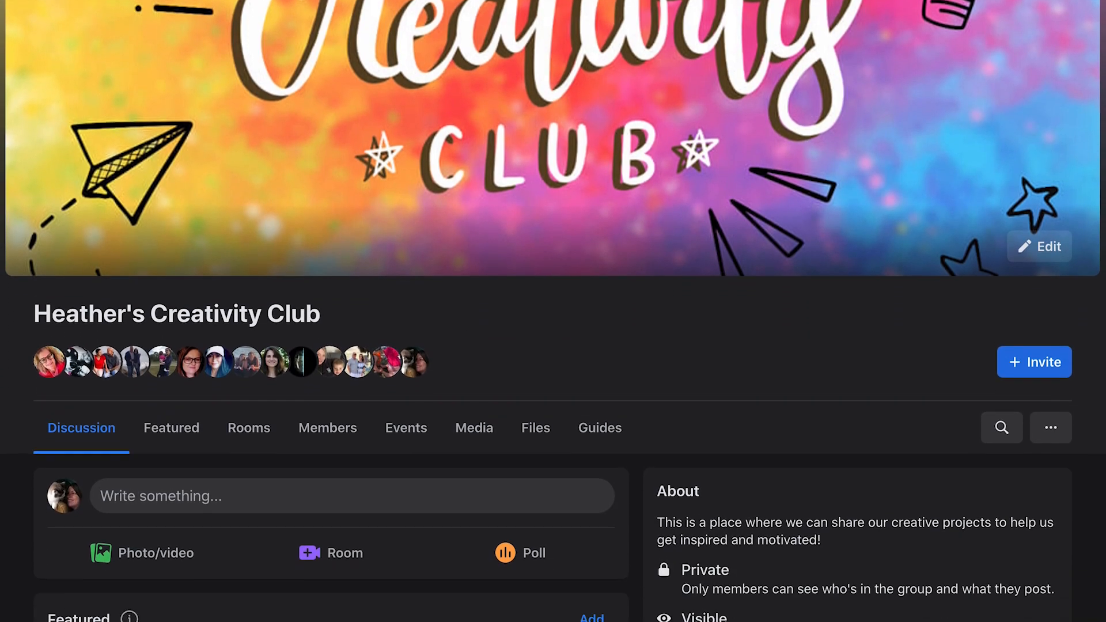
Switch to the Creativity Club group on Facebook and look through its discussion feed, including the KDP book collection and members' posts.
scroll(553, 312, "down", 1)
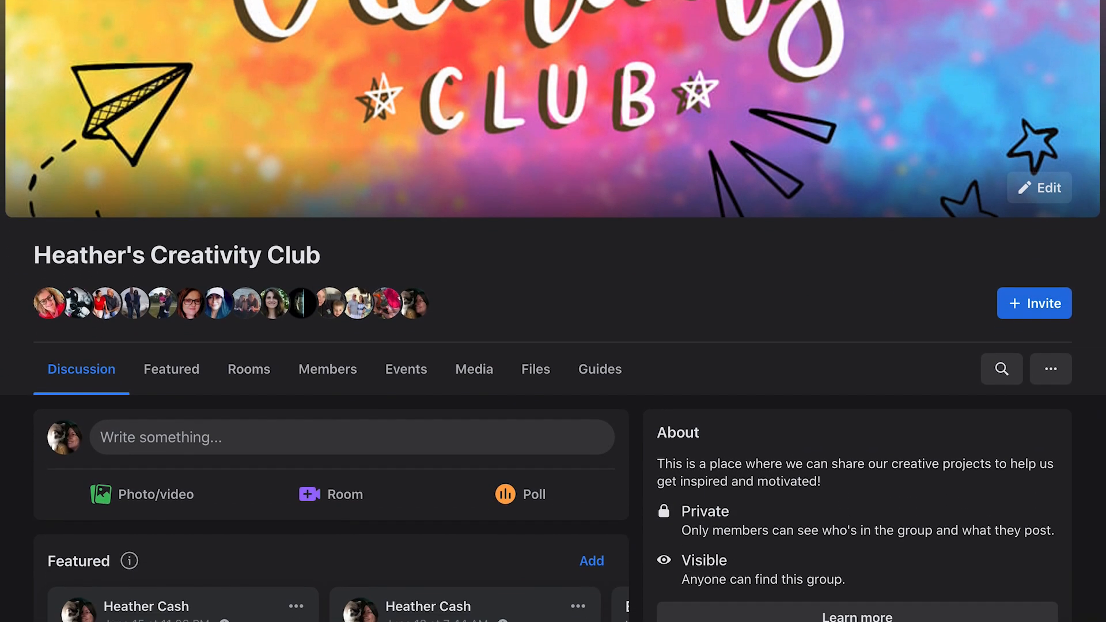
scroll(553, 311, "down", 12)
scroll(332, 311, "down", 6)
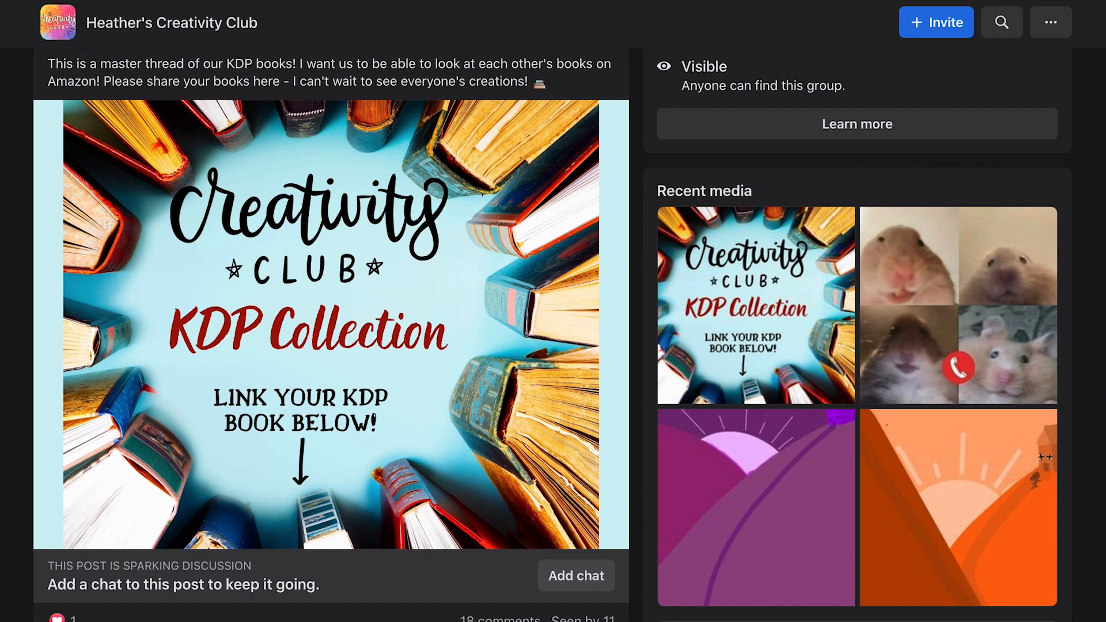
scroll(332, 334, "down", 12)
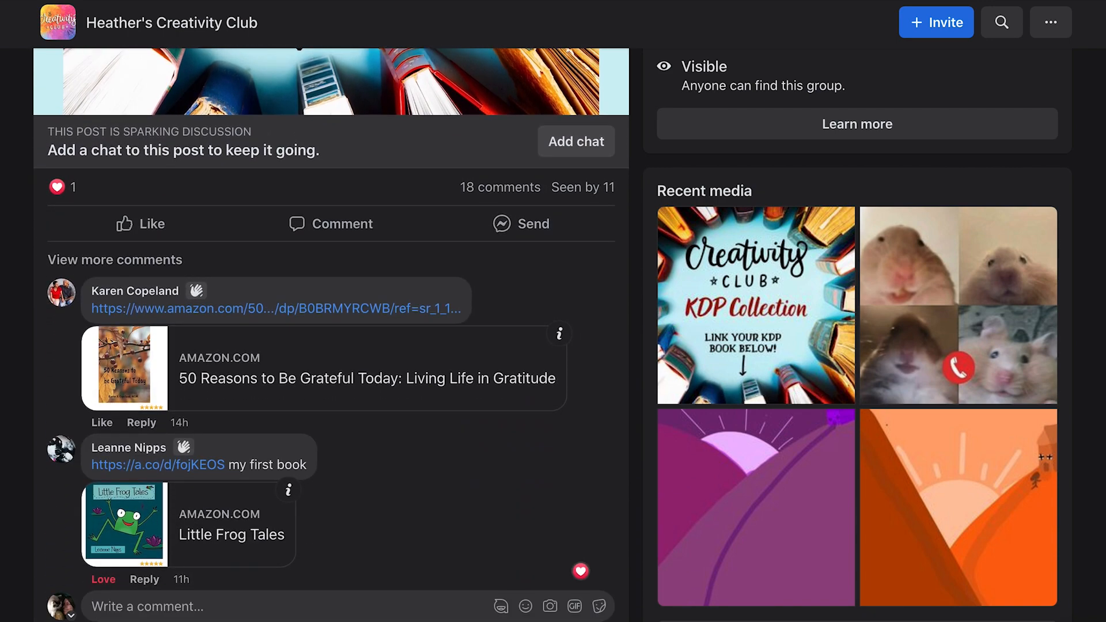
scroll(332, 311, "down", 3)
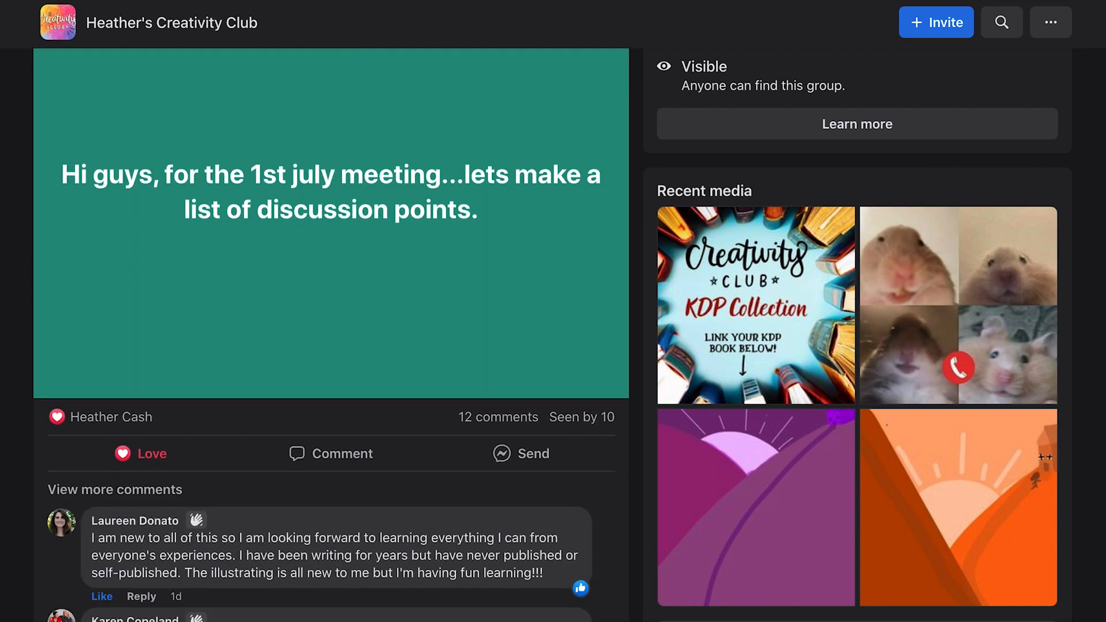
scroll(331, 311, "down", 1)
scroll(332, 312, "down", 7)
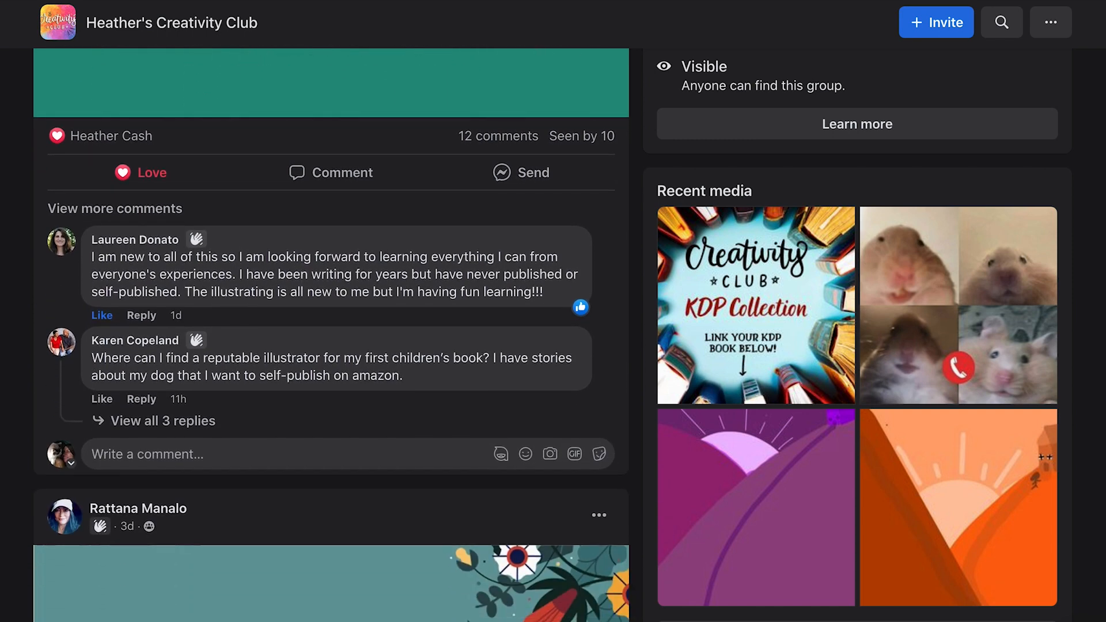
scroll(332, 334, "down", 8)
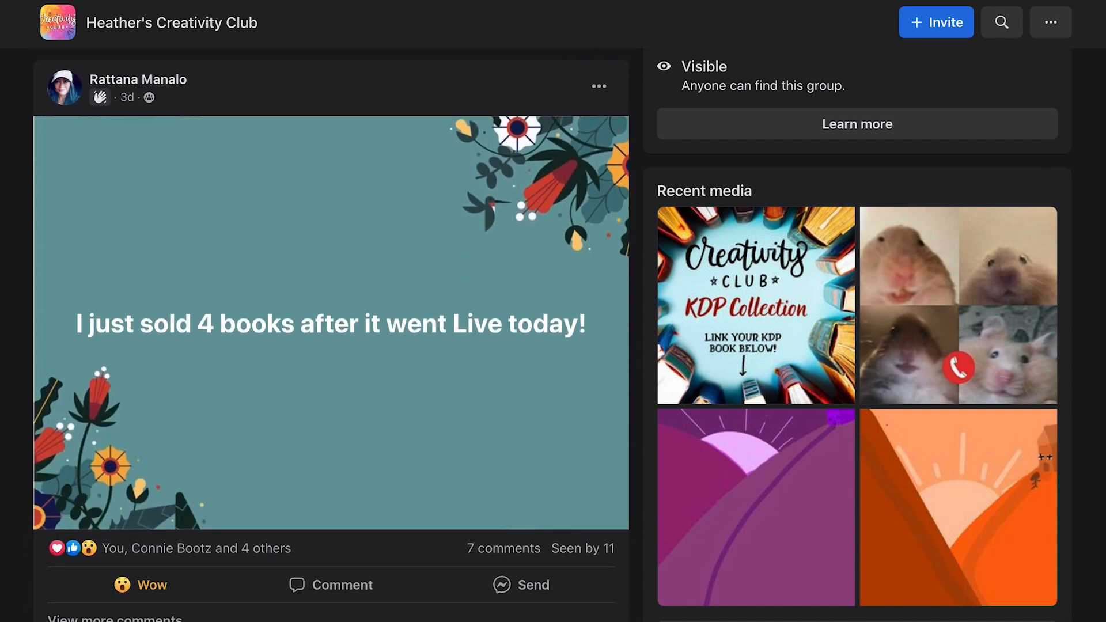
scroll(332, 335, "down", 9)
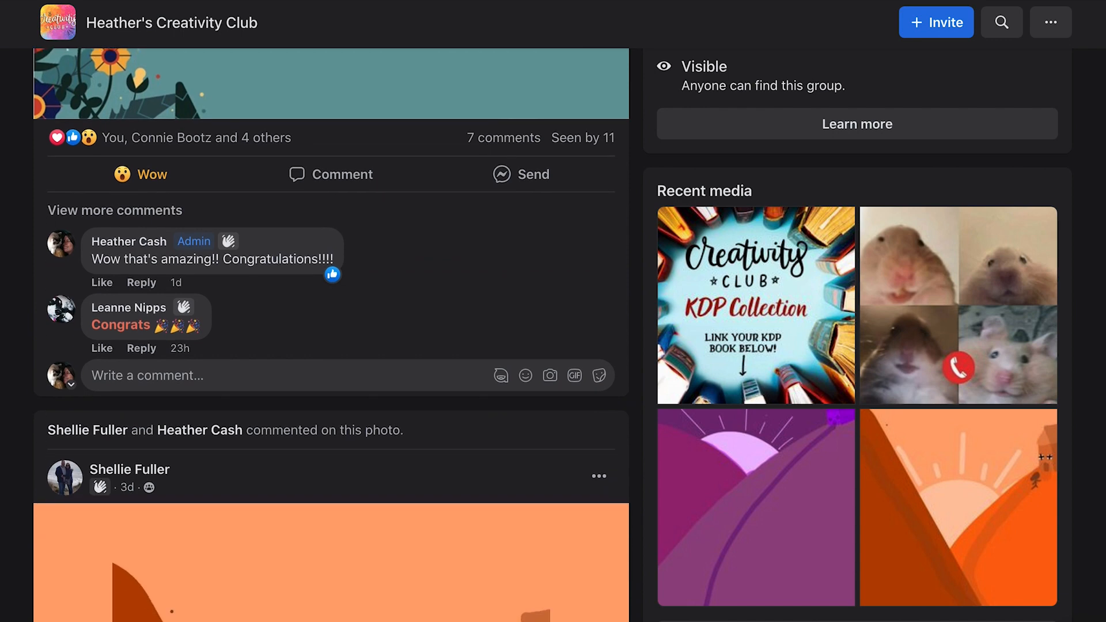
scroll(332, 334, "down", 5)
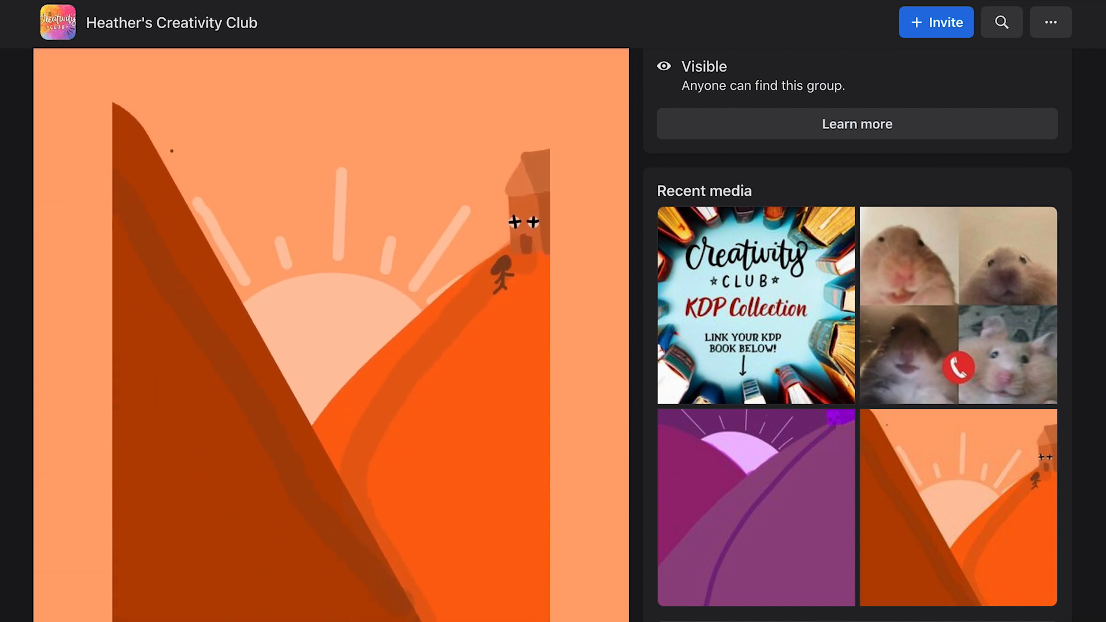